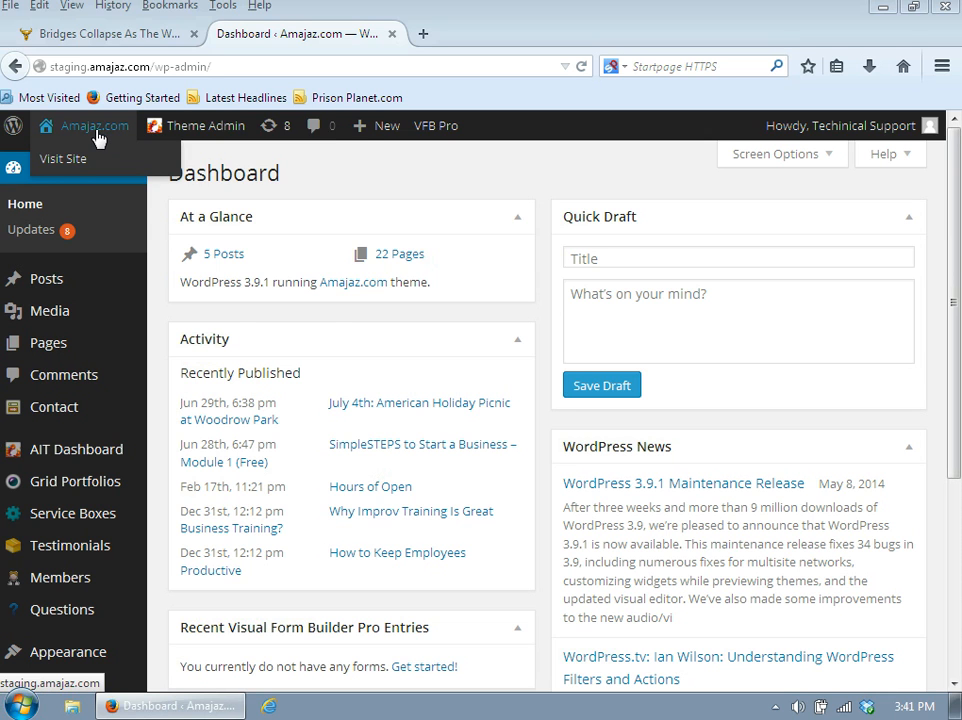
Open the Amajaz.com site in a new browser tab and view its home page
right_click(97, 137)
right_click(79, 167)
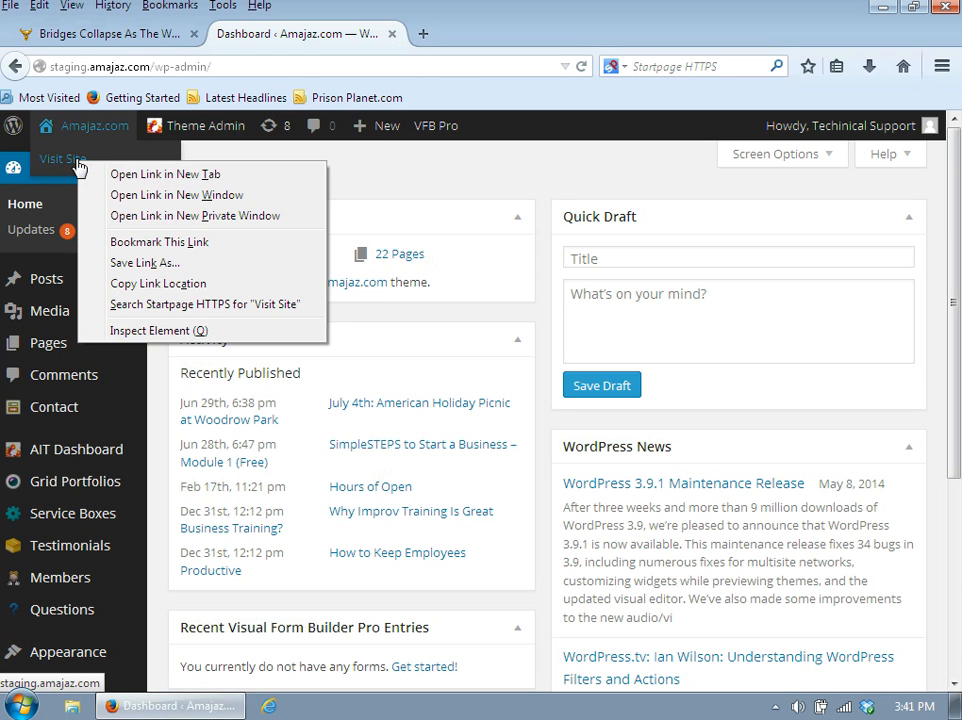
click(136, 176)
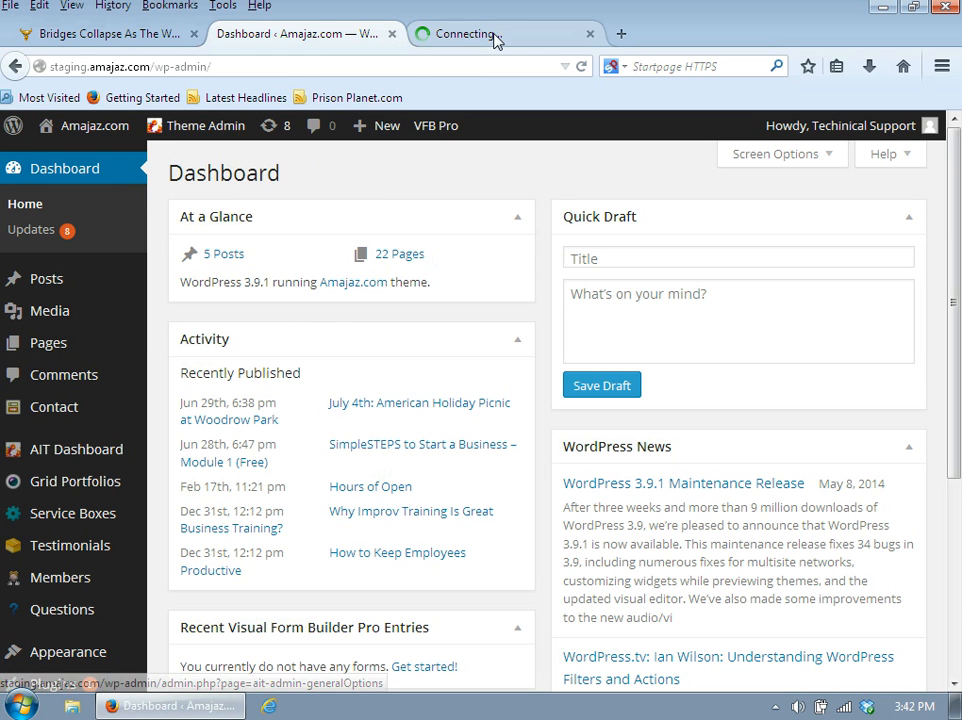
click(495, 38)
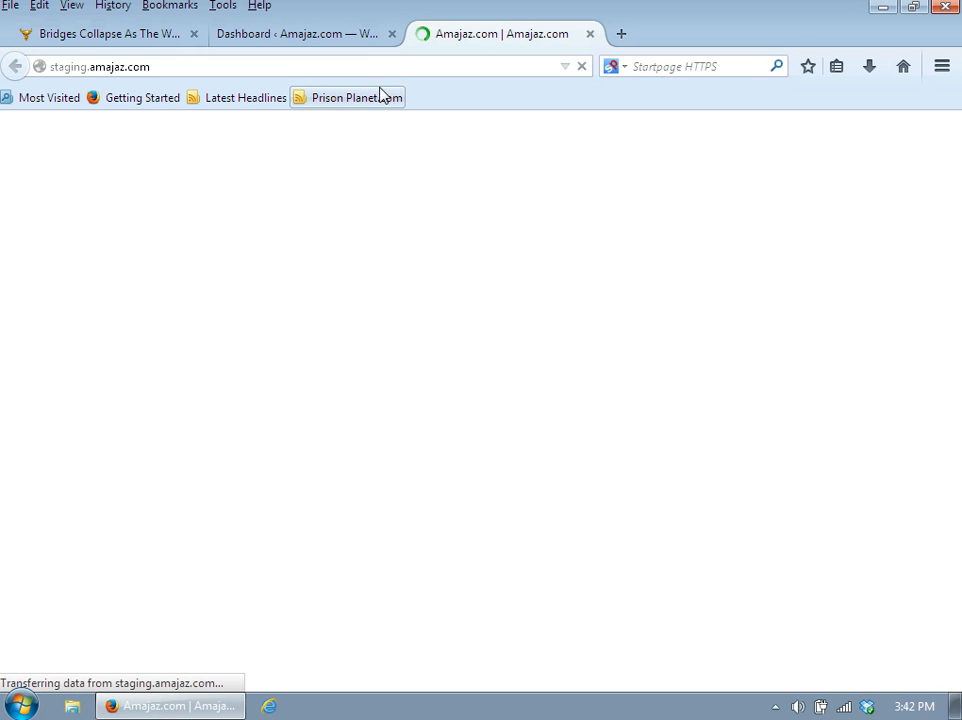
click(298, 38)
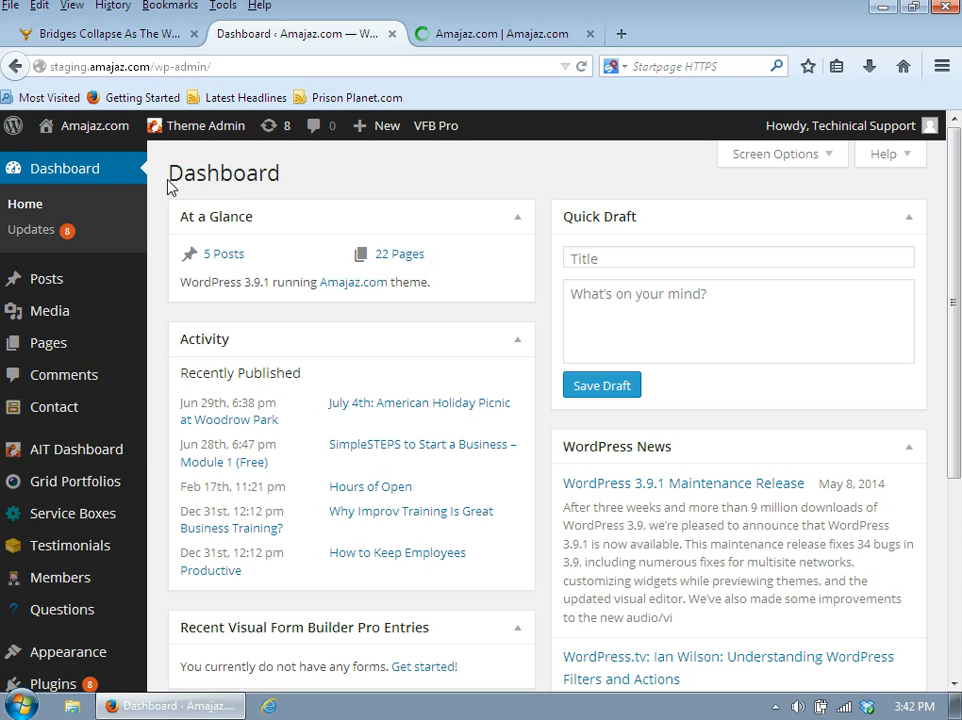
click(523, 38)
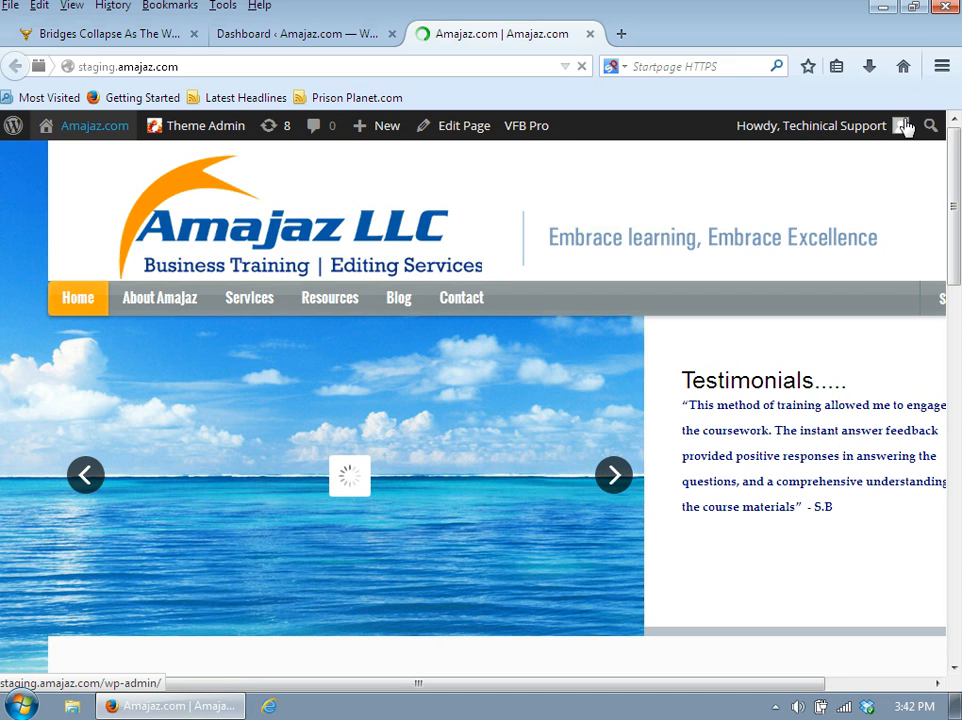
mouse_move(850, 137)
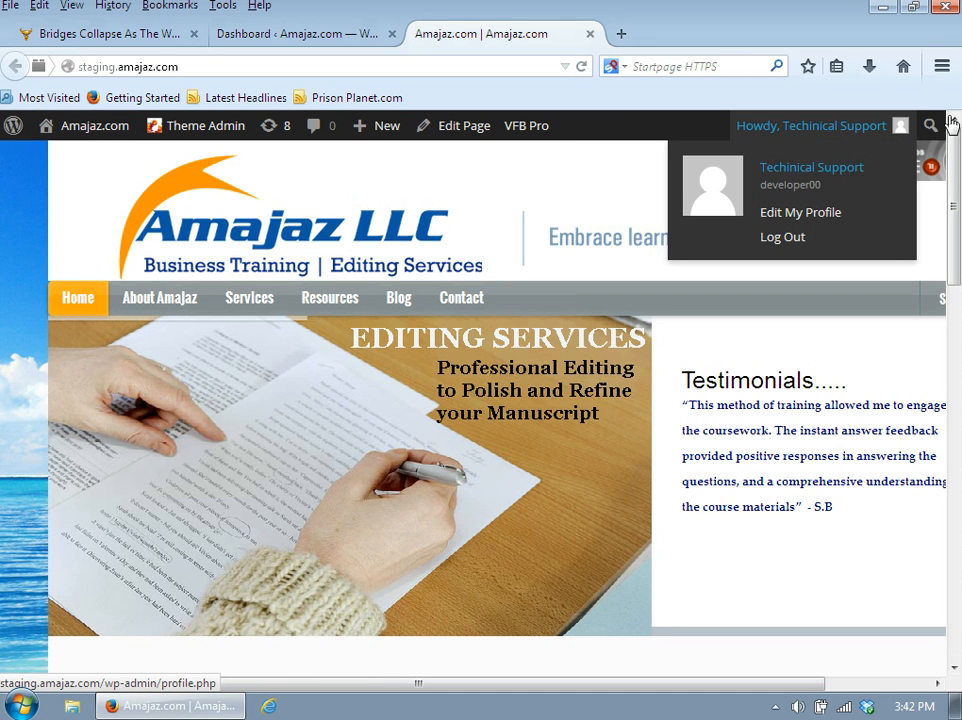
Look through the admin sidebar sections on the Dashboard, from Posts and Pages down to SendPress, including the Appearance options
click(265, 36)
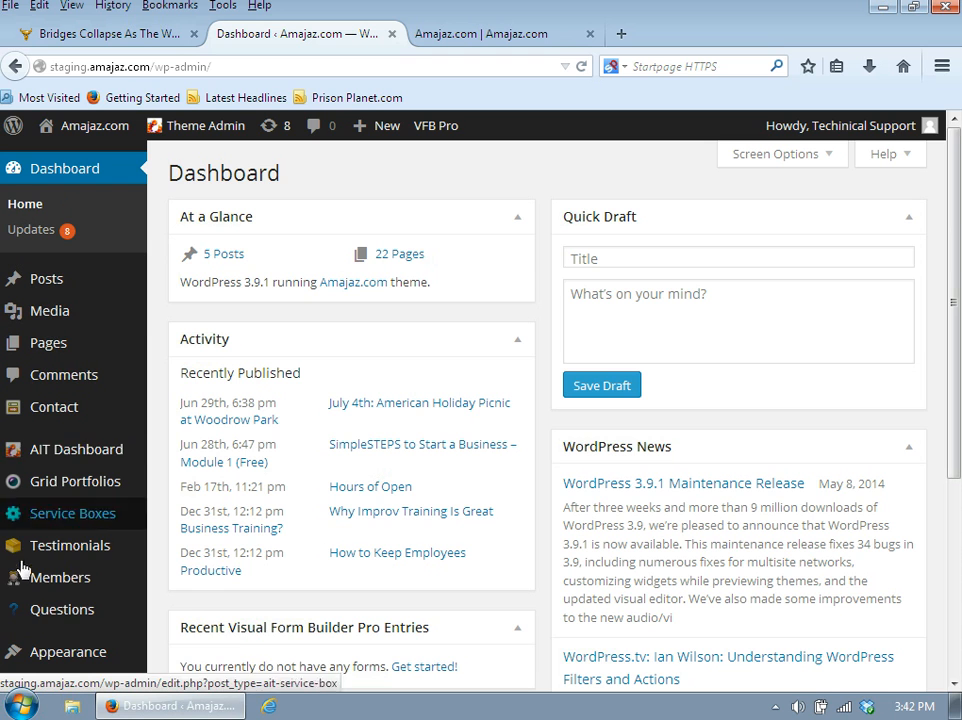
scroll(40, 643, down, 5)
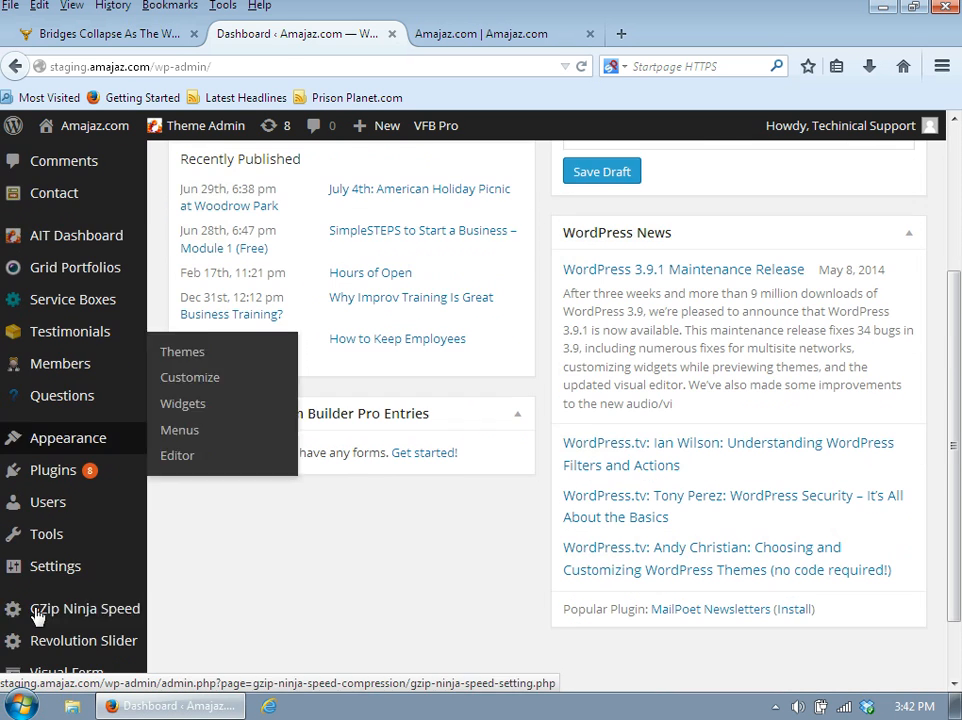
scroll(33, 595, down, 1)
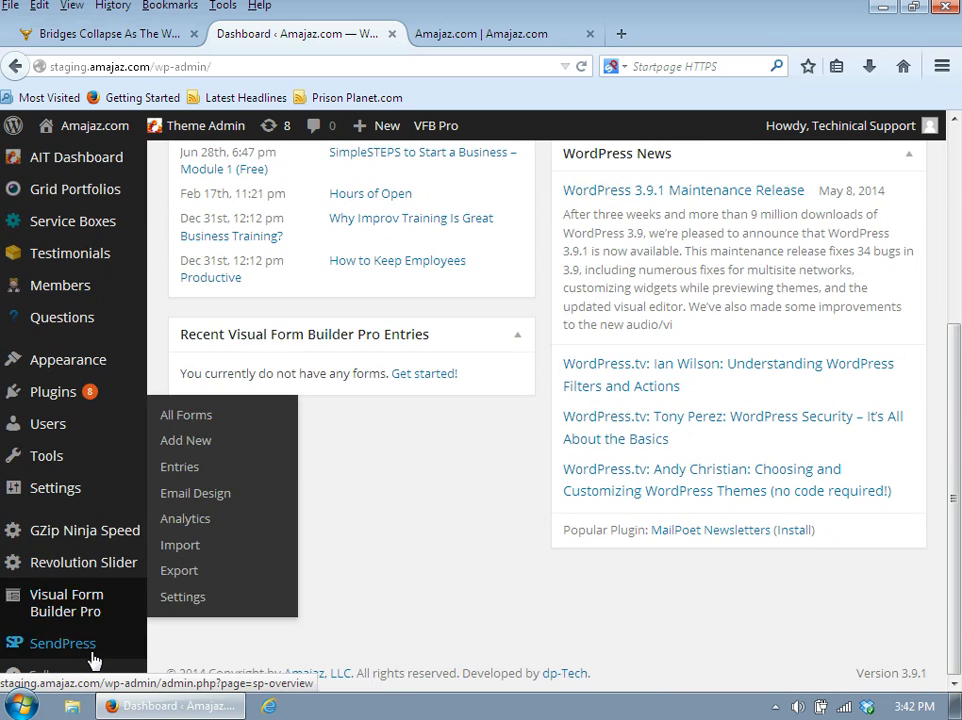
mouse_move(95, 640)
scroll(115, 510, up, 6)
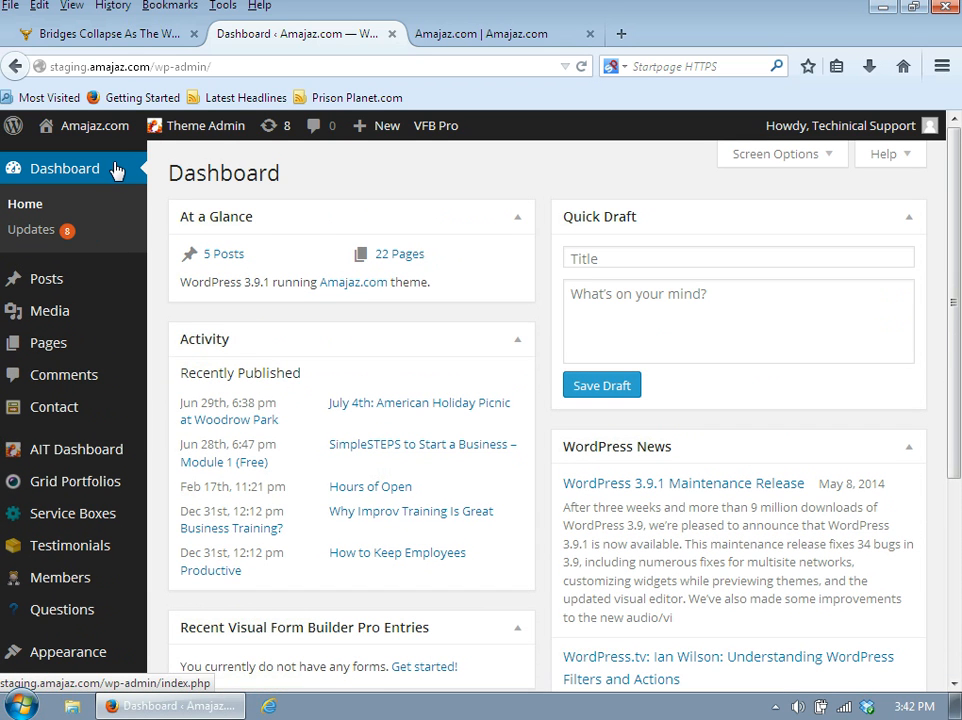
drag(232, 66, 33, 70)
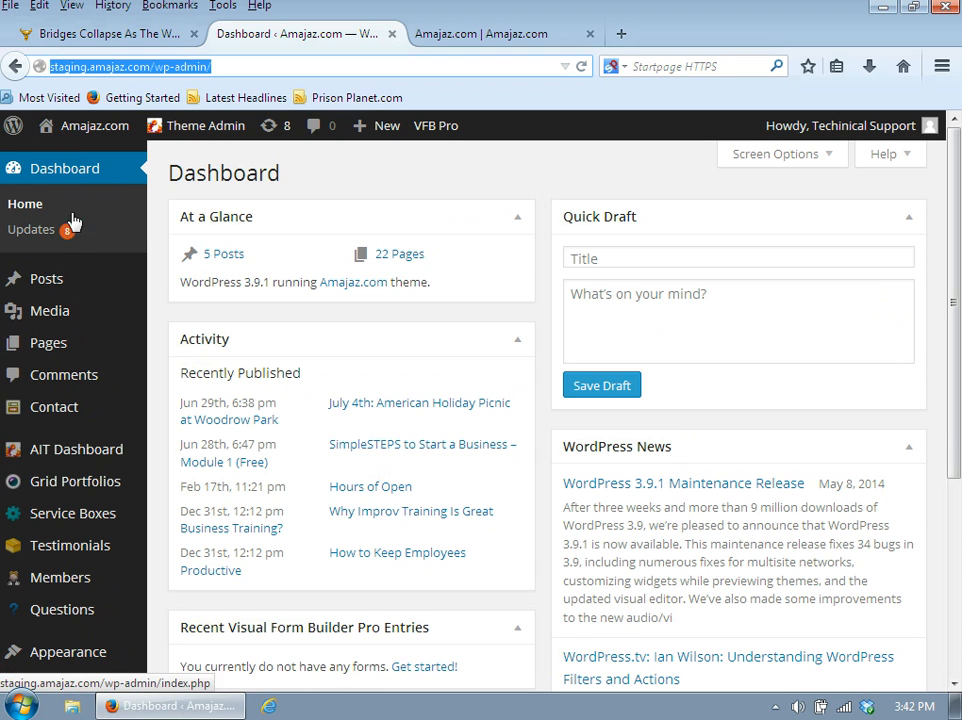
mouse_move(98, 288)
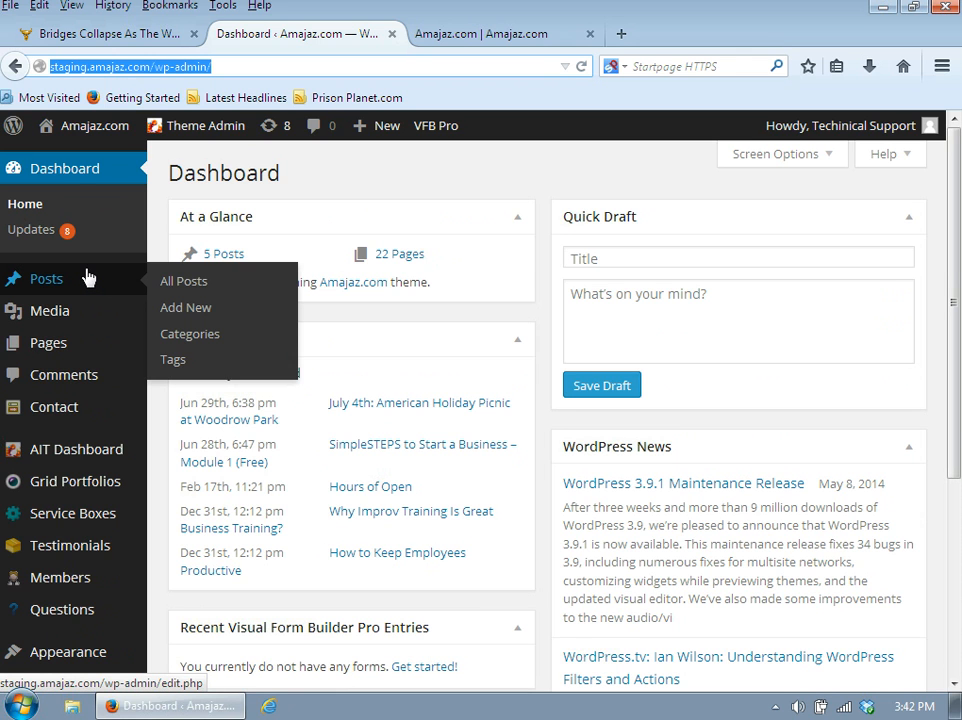
scroll(100, 392, down, 2)
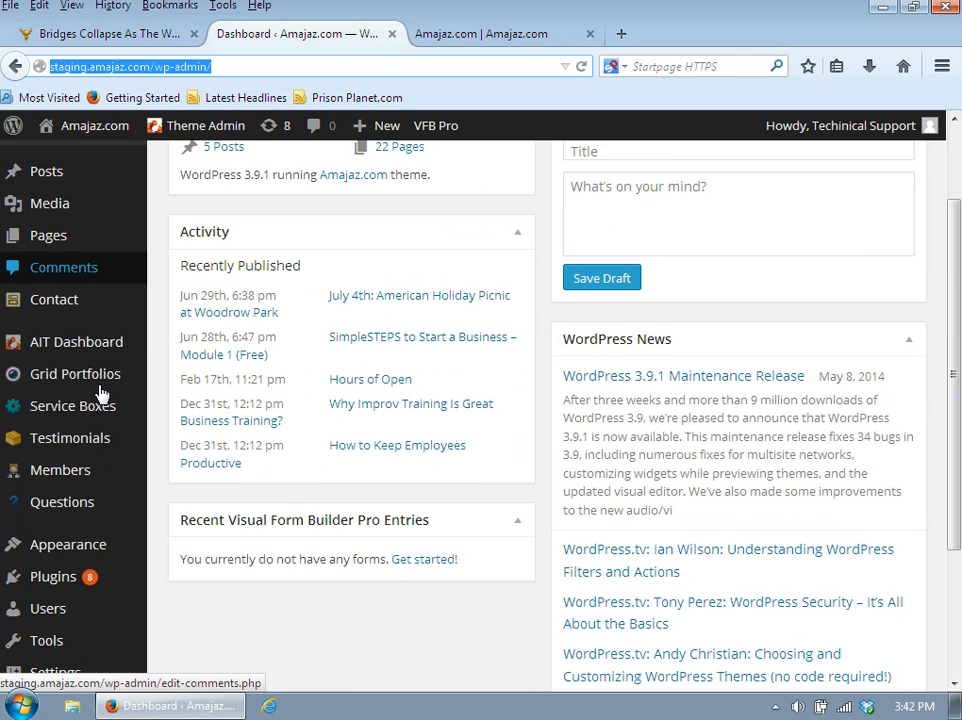
scroll(100, 410, down, 1)
scroll(100, 425, down, 3)
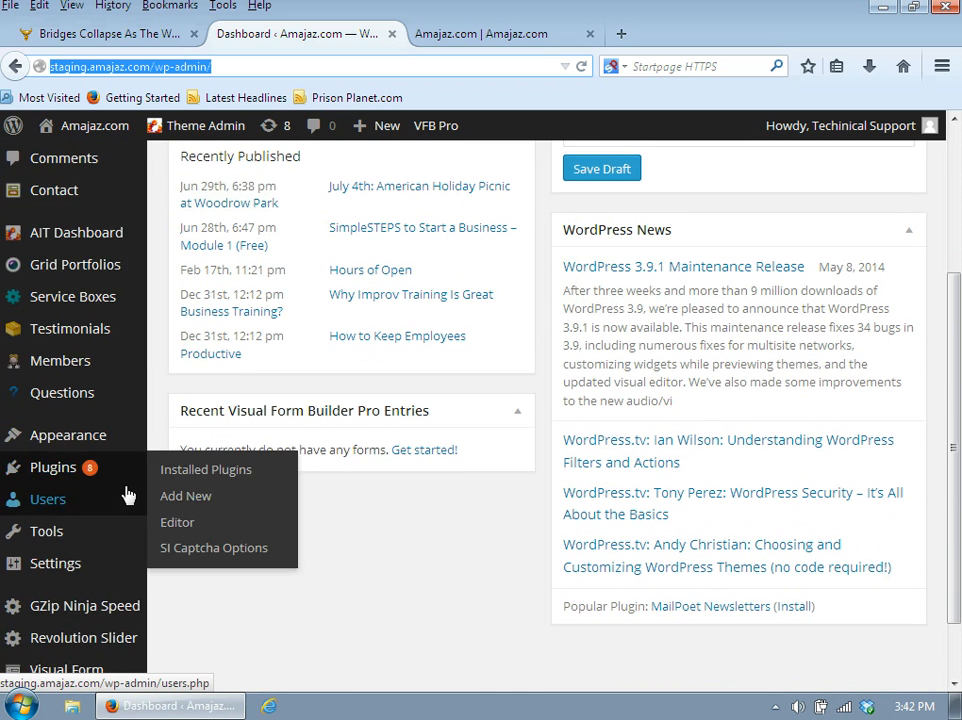
mouse_move(106, 368)
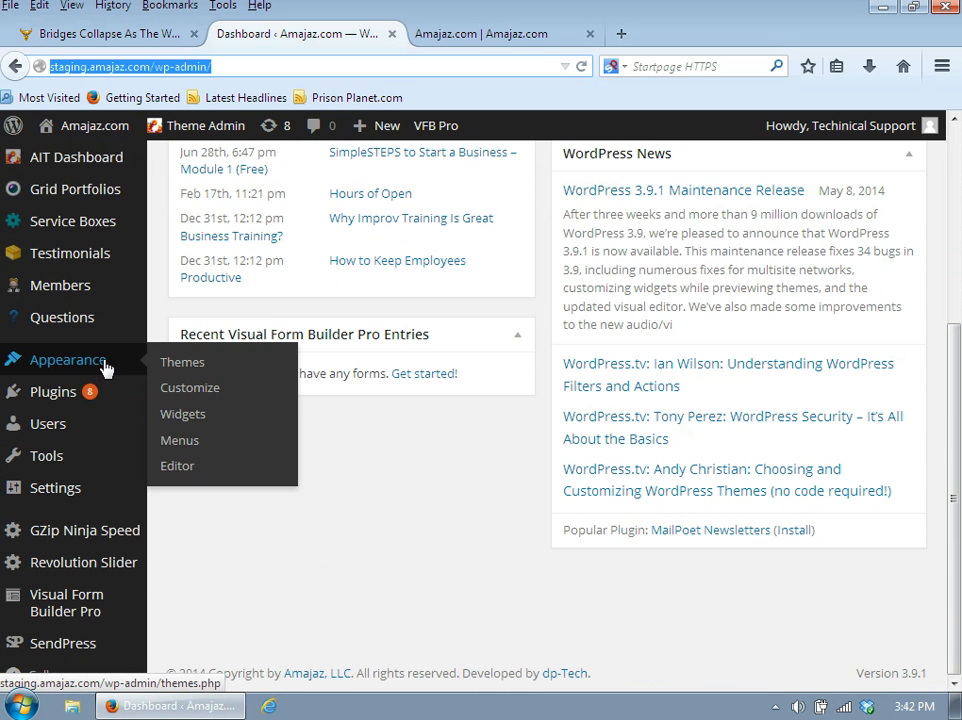
Check the live site's navigation bar, and review the available pages and the Main Menu structure in the menu editor
click(477, 35)
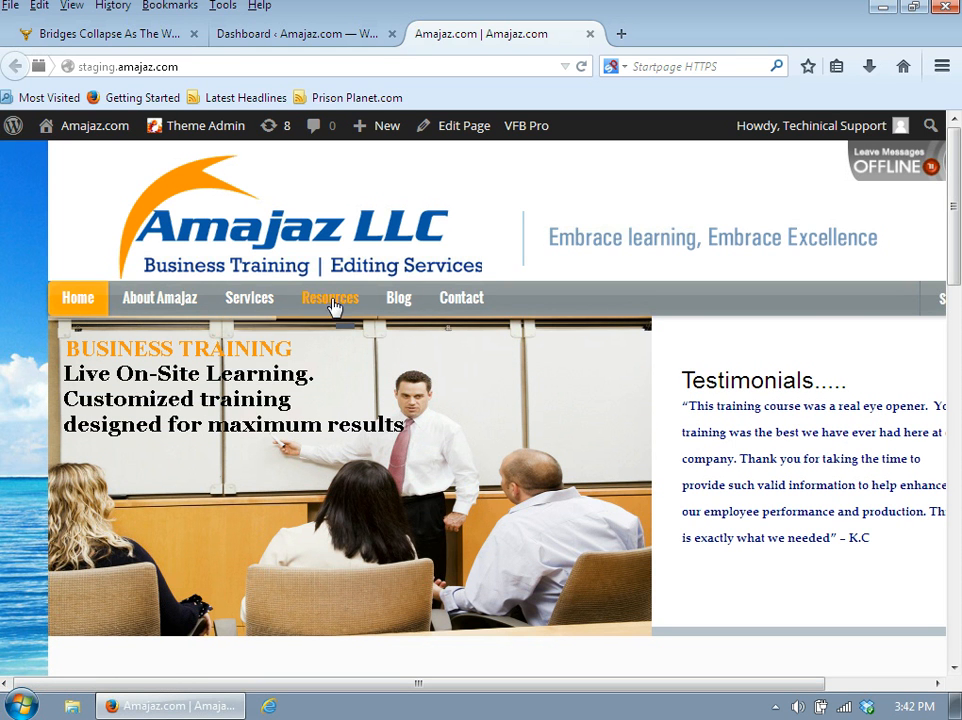
click(313, 35)
mouse_move(75, 362)
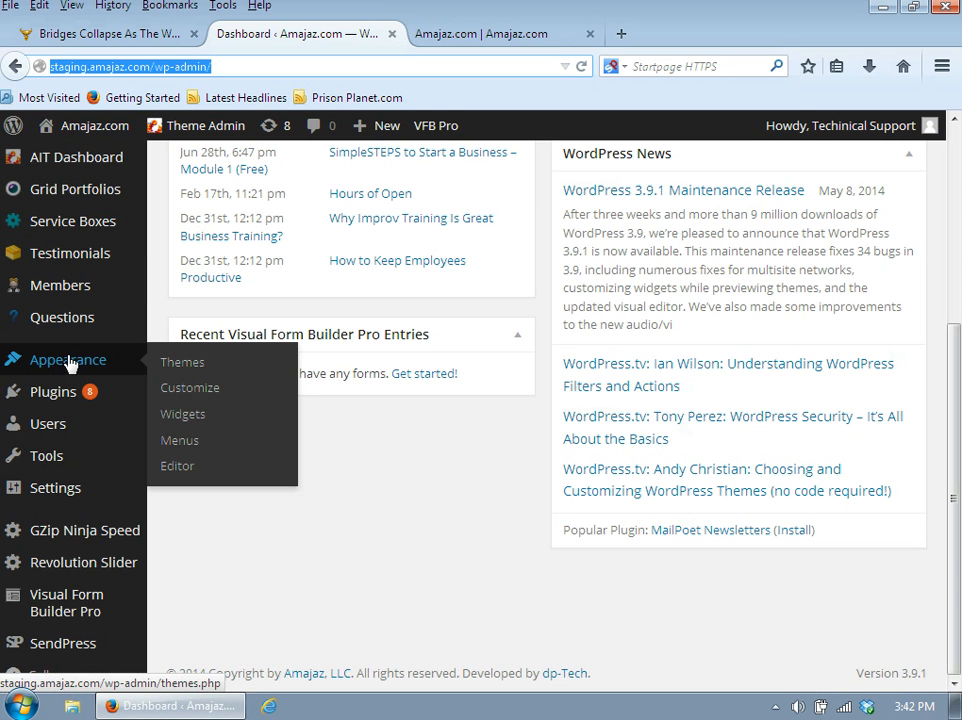
click(188, 446)
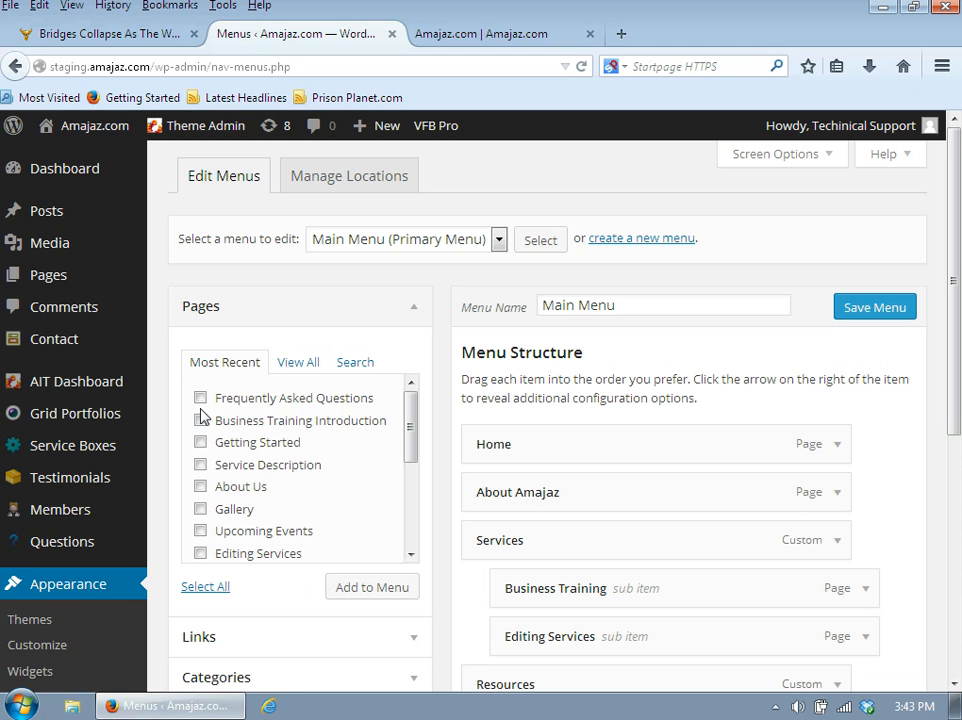
drag(416, 412, 430, 540)
mouse_move(62, 280)
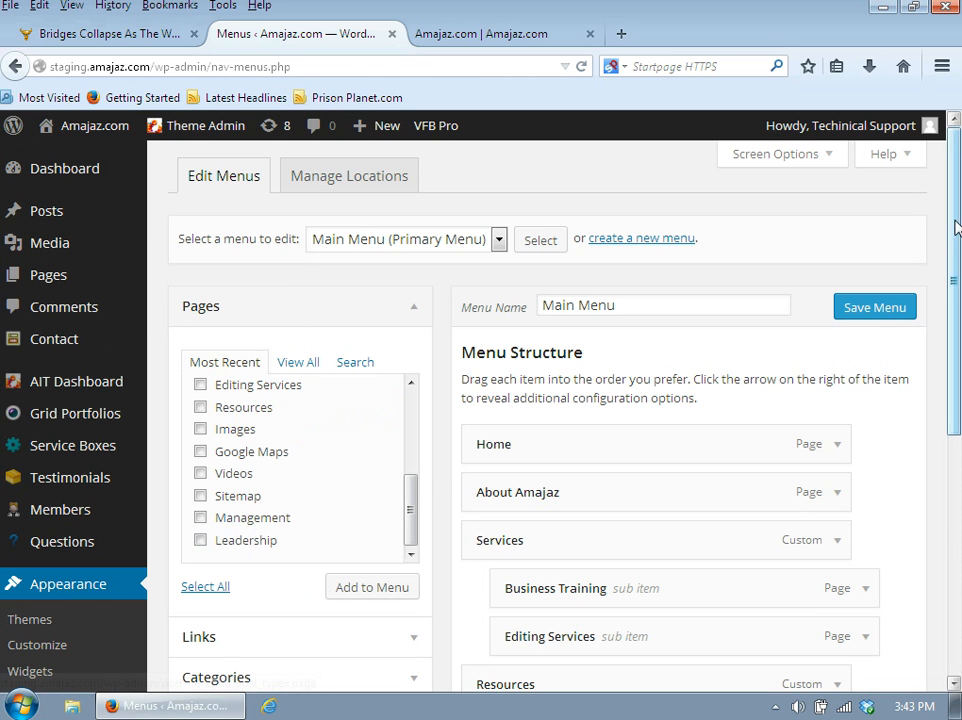
drag(957, 238, 950, 295)
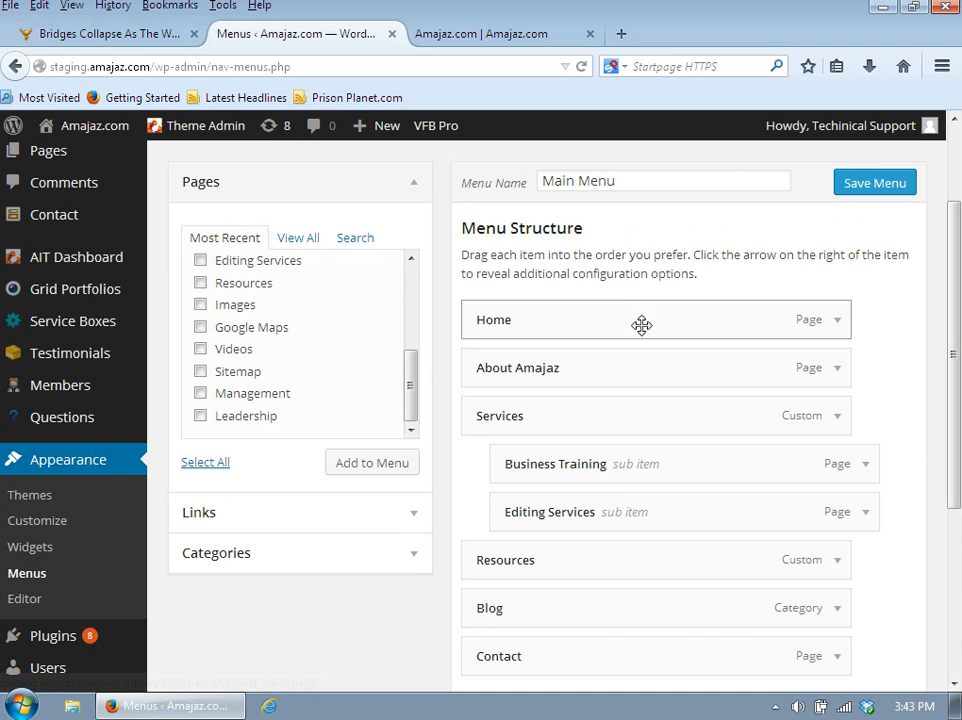
drag(955, 294, 940, 186)
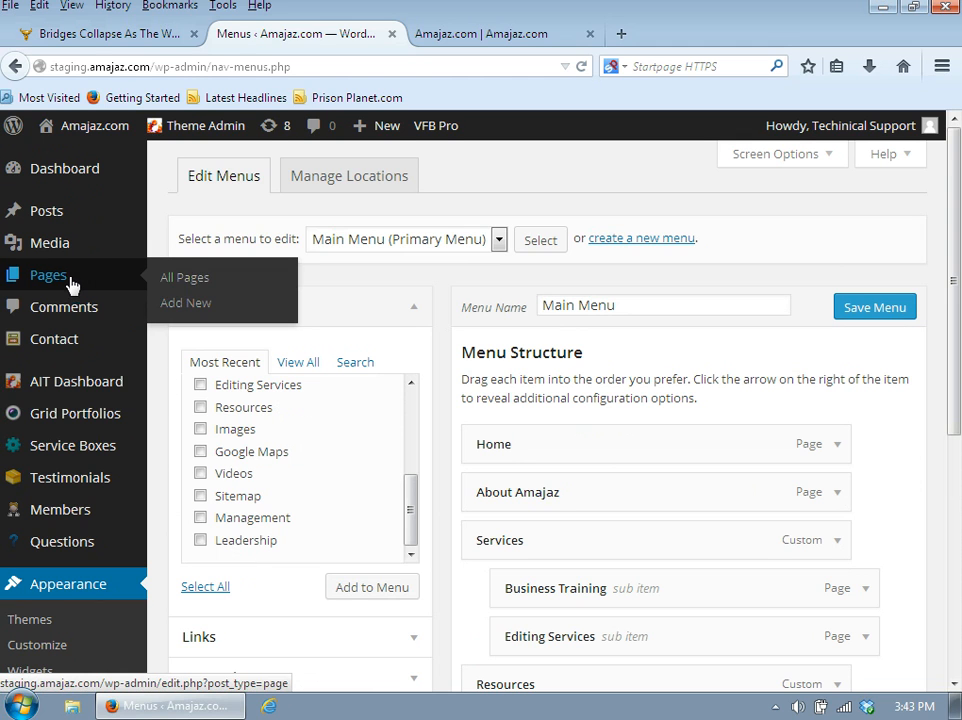
Publish a new empty page titled "Training" and preview it on the site
click(182, 281)
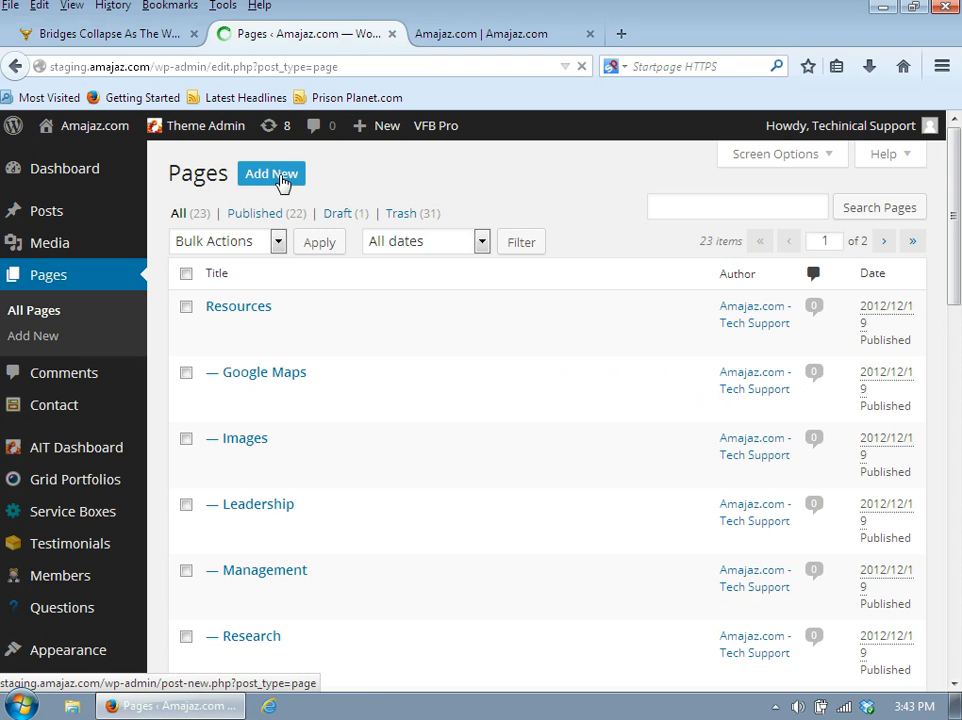
click(281, 181)
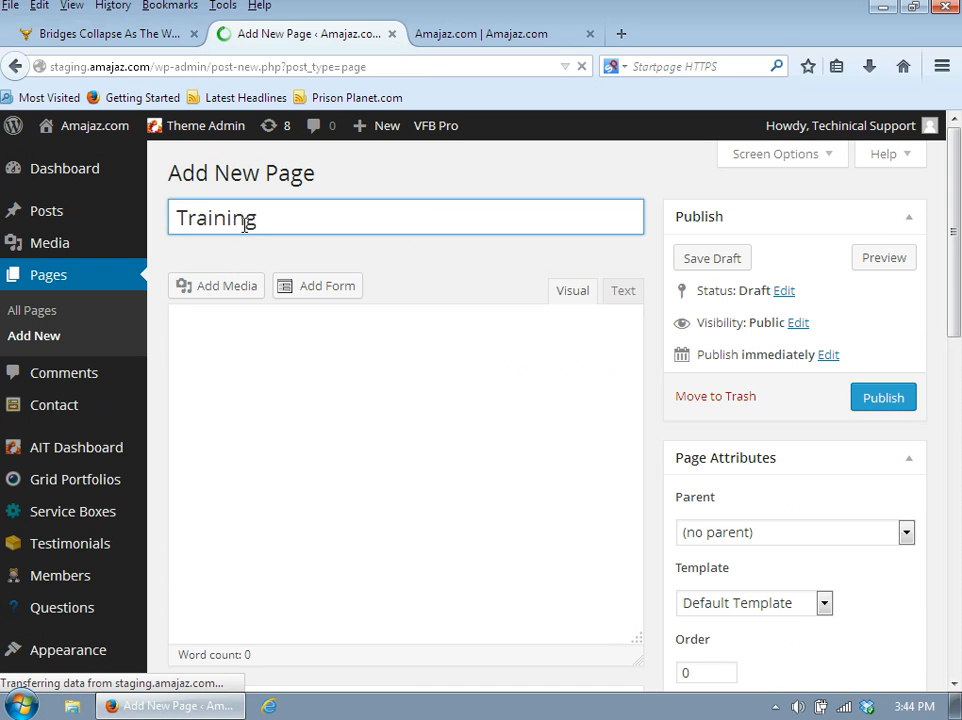
click(353, 355)
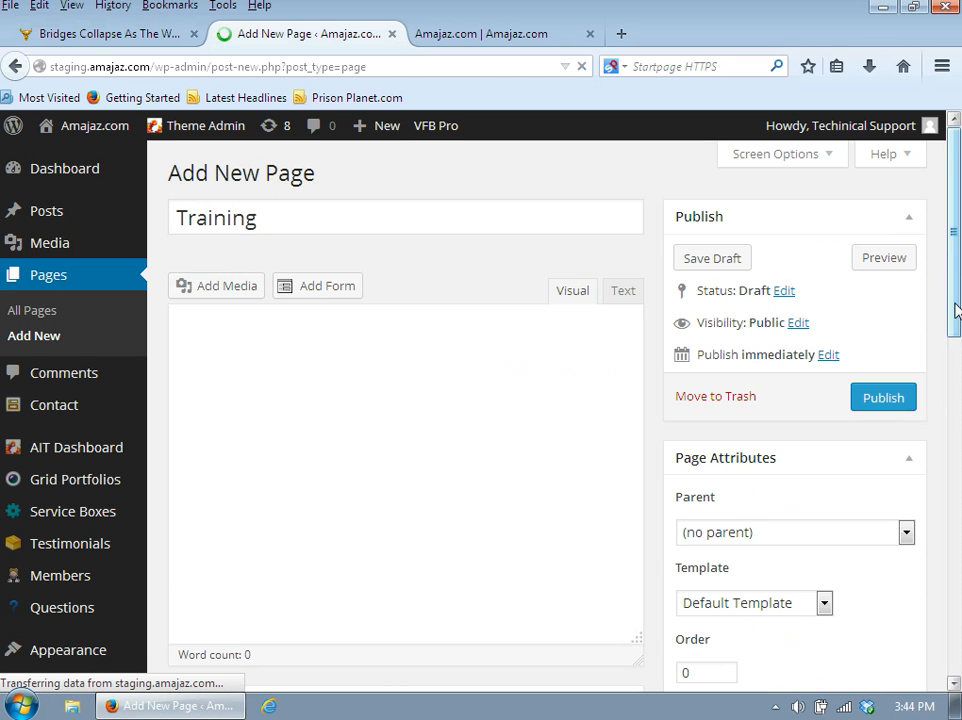
mouse_move(955, 273)
mouse_down()
mouse_move(958, 497)
mouse_move(957, 430)
mouse_move(938, 376)
mouse_move(960, 280)
mouse_move(959, 354)
mouse_move(943, 284)
mouse_up()
click(891, 391)
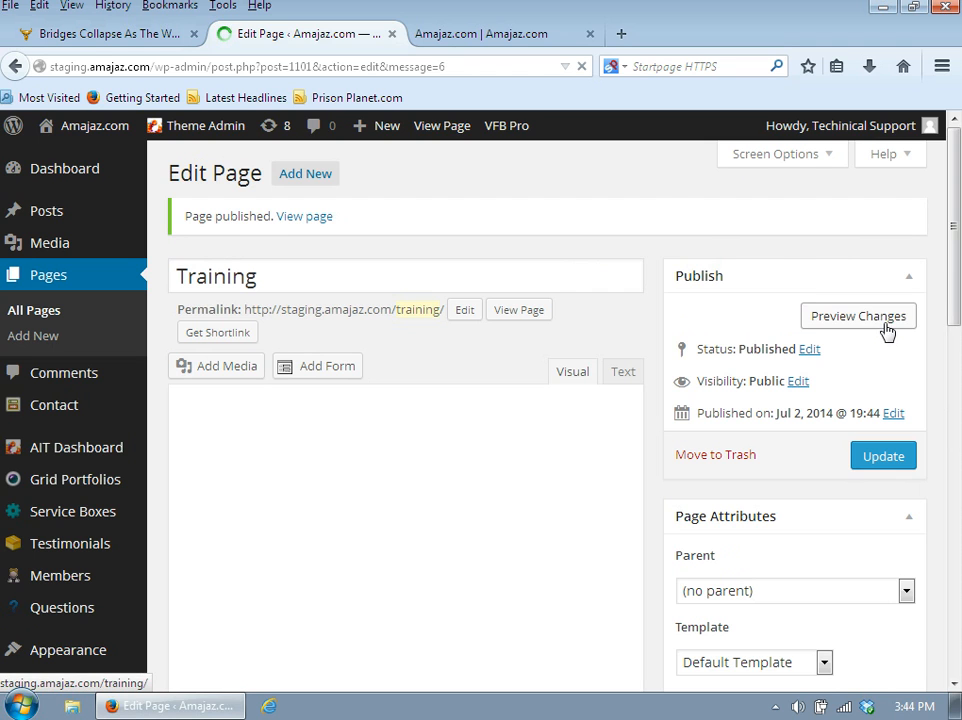
click(886, 332)
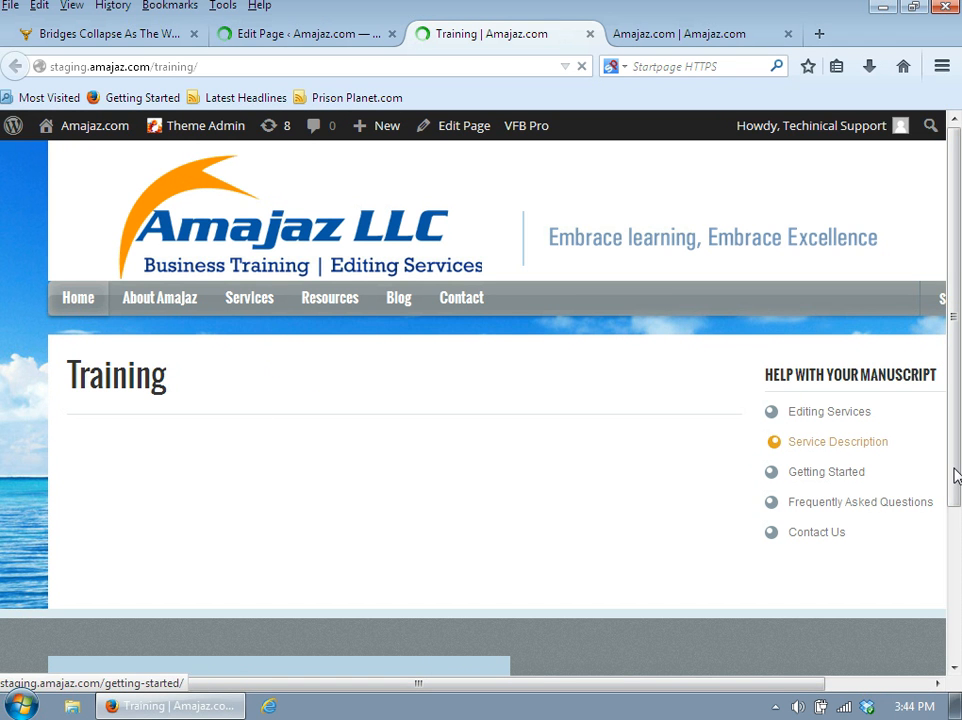
Add the Training page to the Main Menu as a top-level item after Contact and save the menu
click(296, 40)
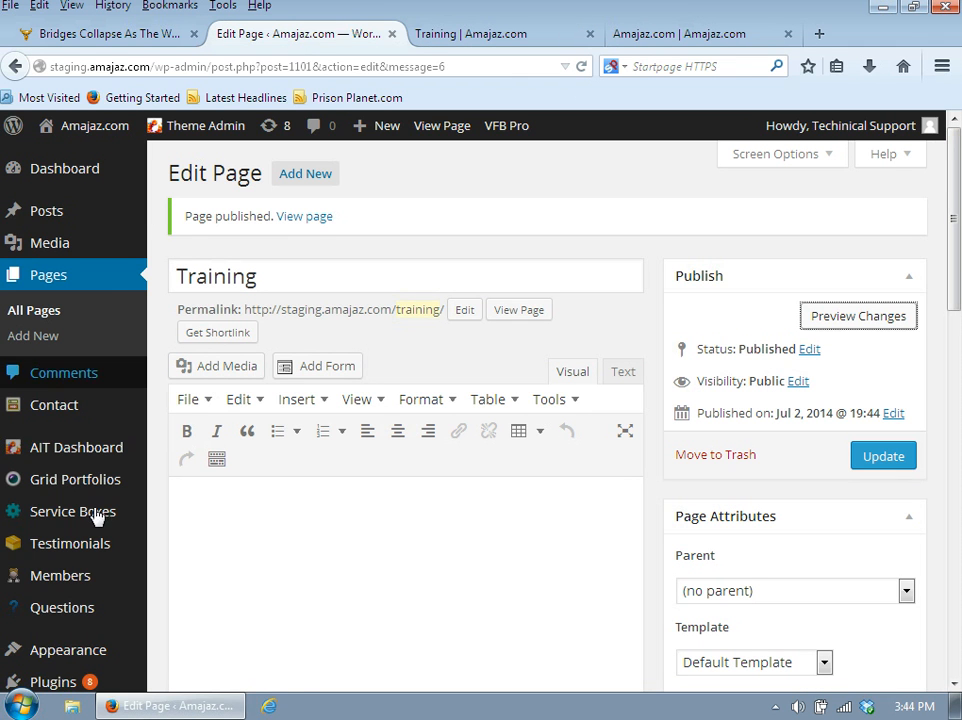
mouse_move(84, 648)
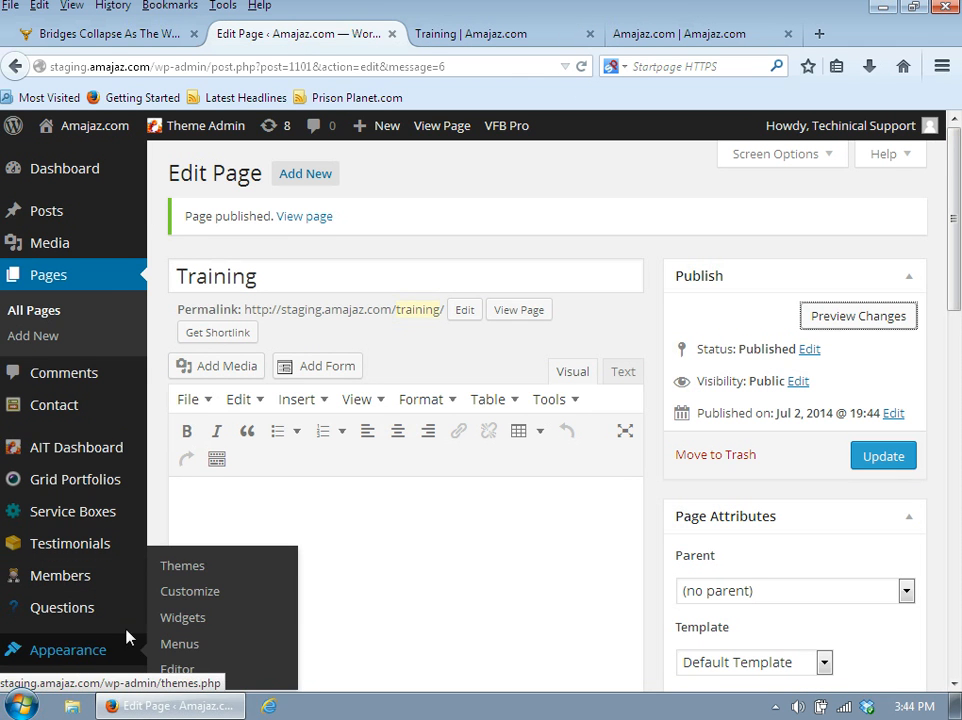
click(190, 646)
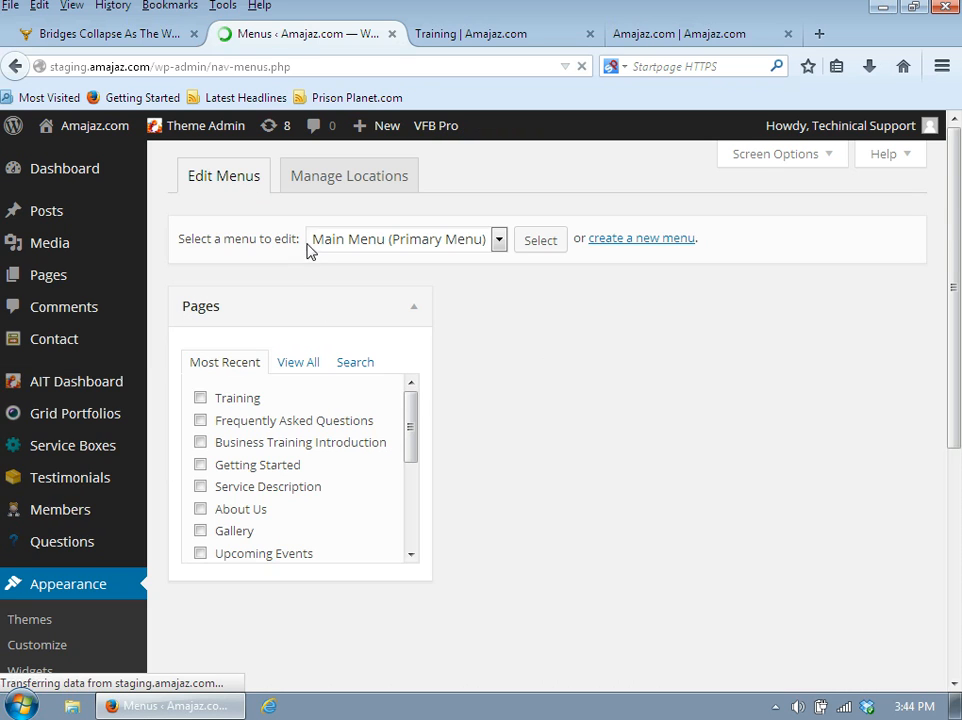
click(200, 399)
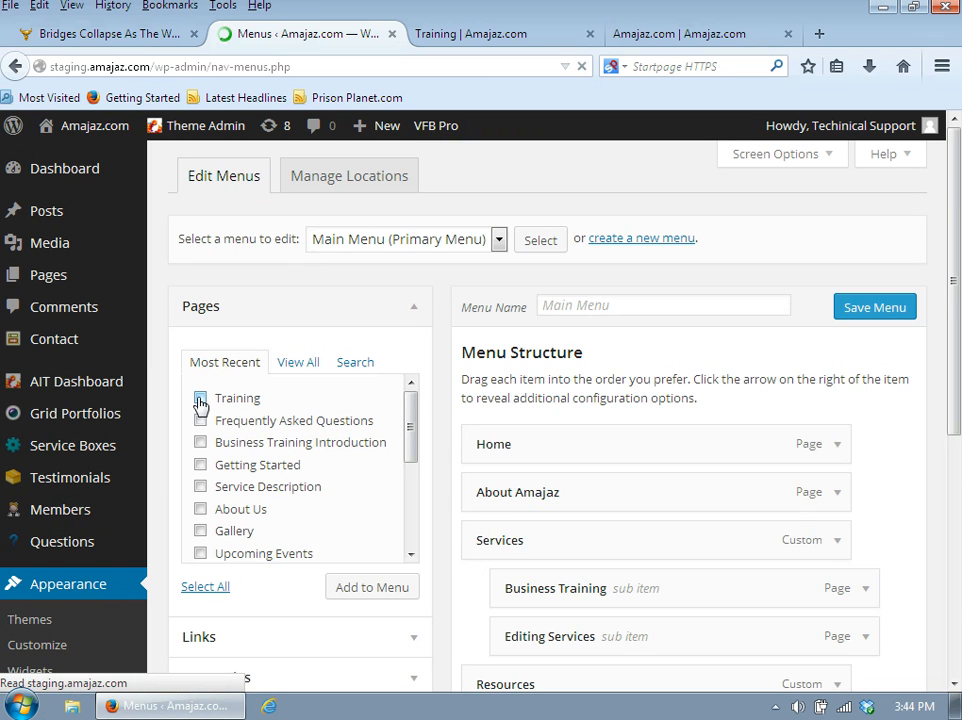
click(368, 588)
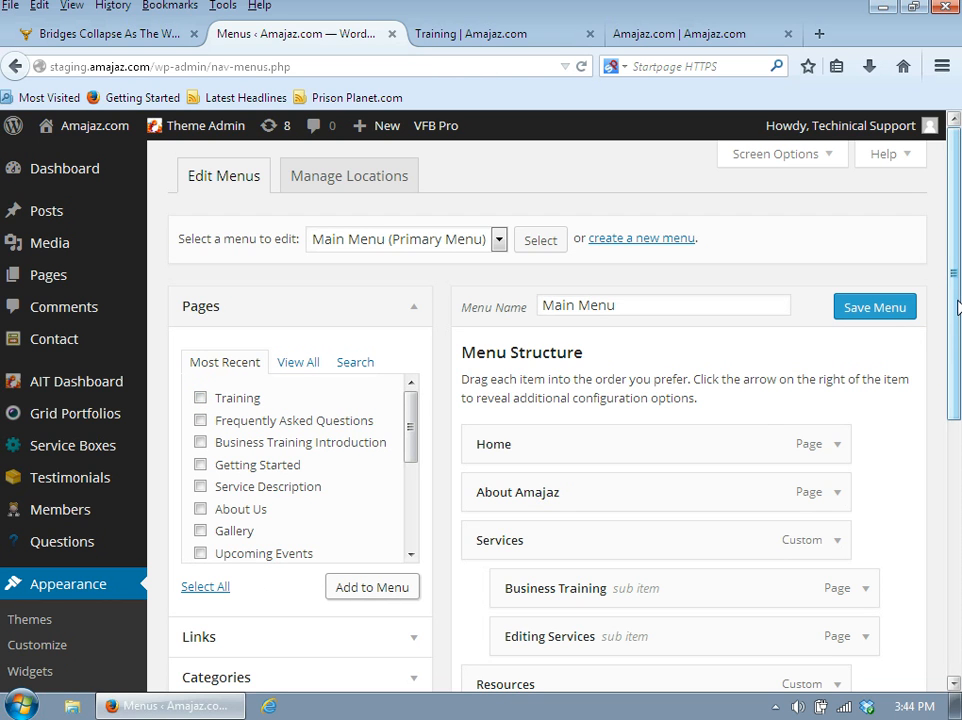
scroll(672, 500, down, 6)
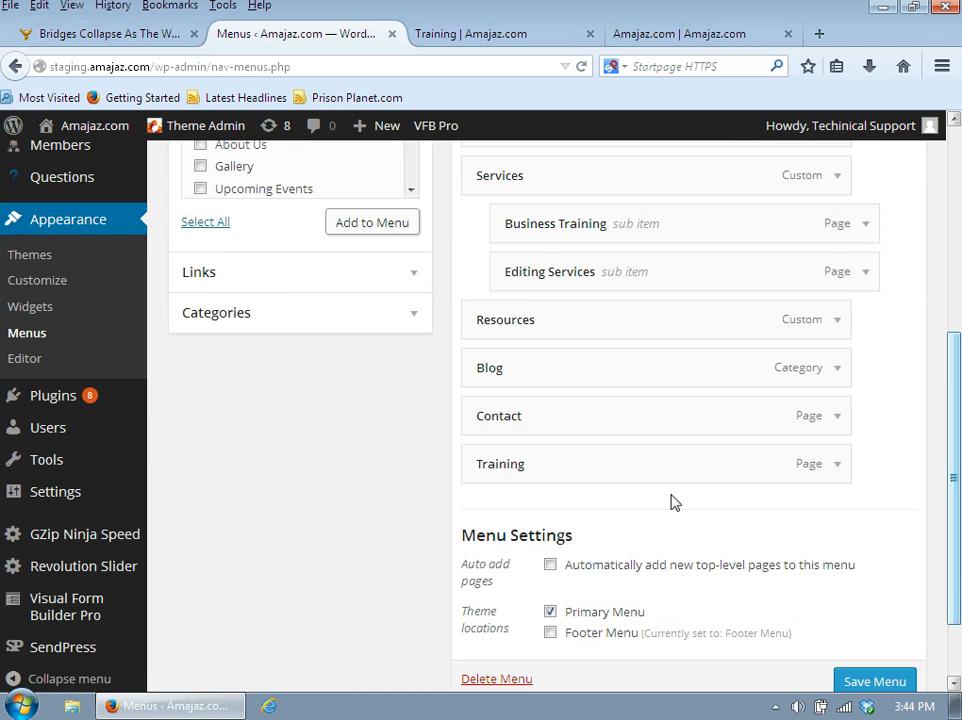
click(876, 684)
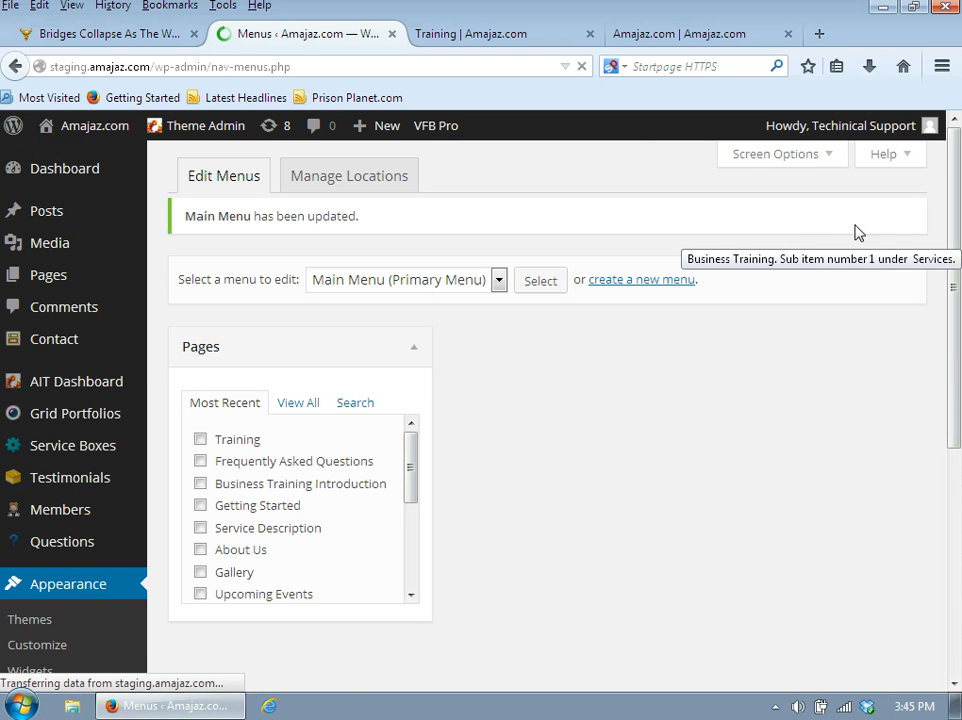
Check the Training page on the live site for its navigation item and page heading
click(498, 39)
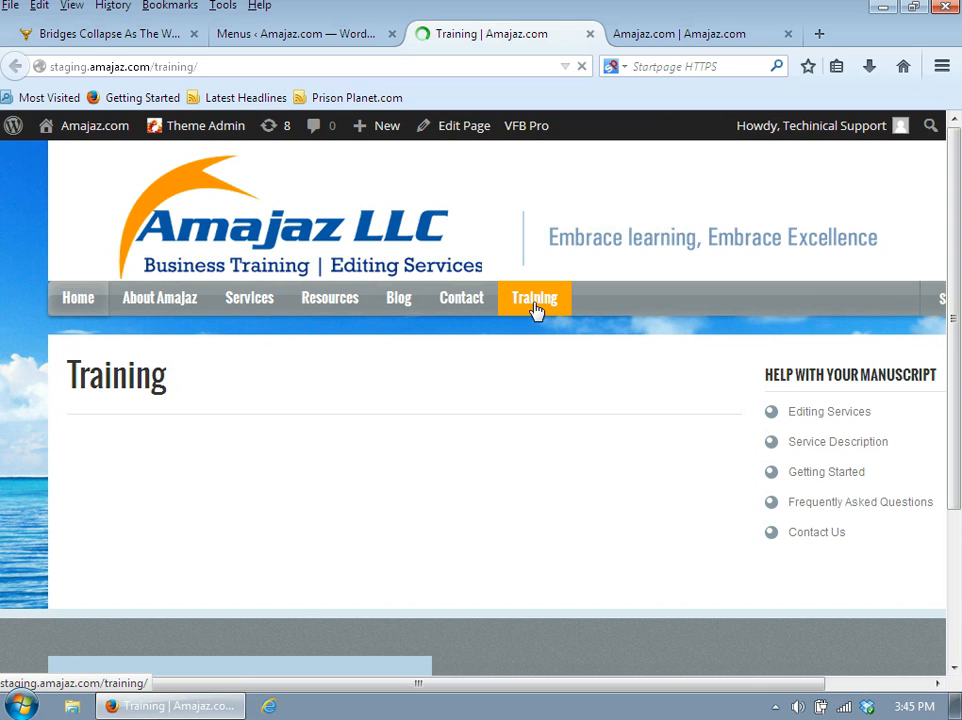
drag(185, 391, 63, 388)
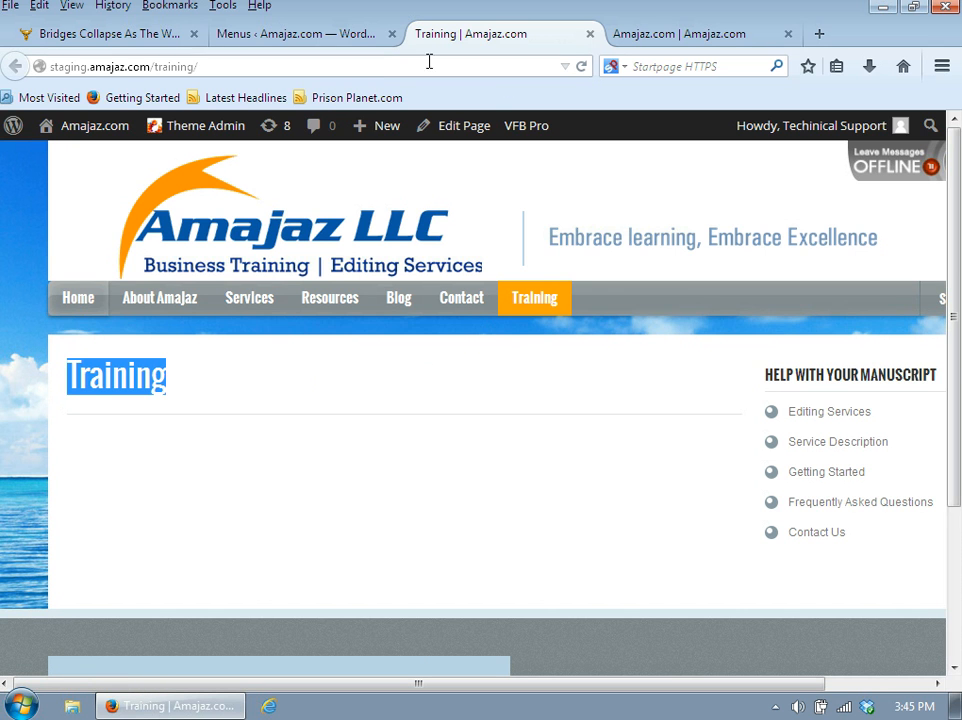
Remove the Training item from the Main Menu in the menu editor and save the menu
click(345, 38)
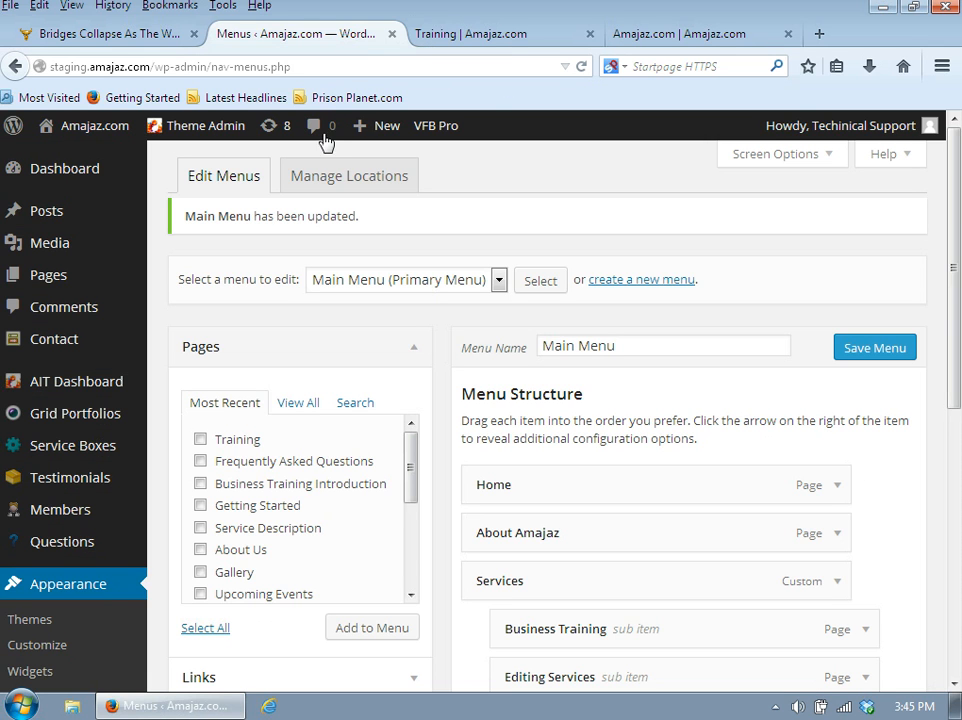
click(947, 492)
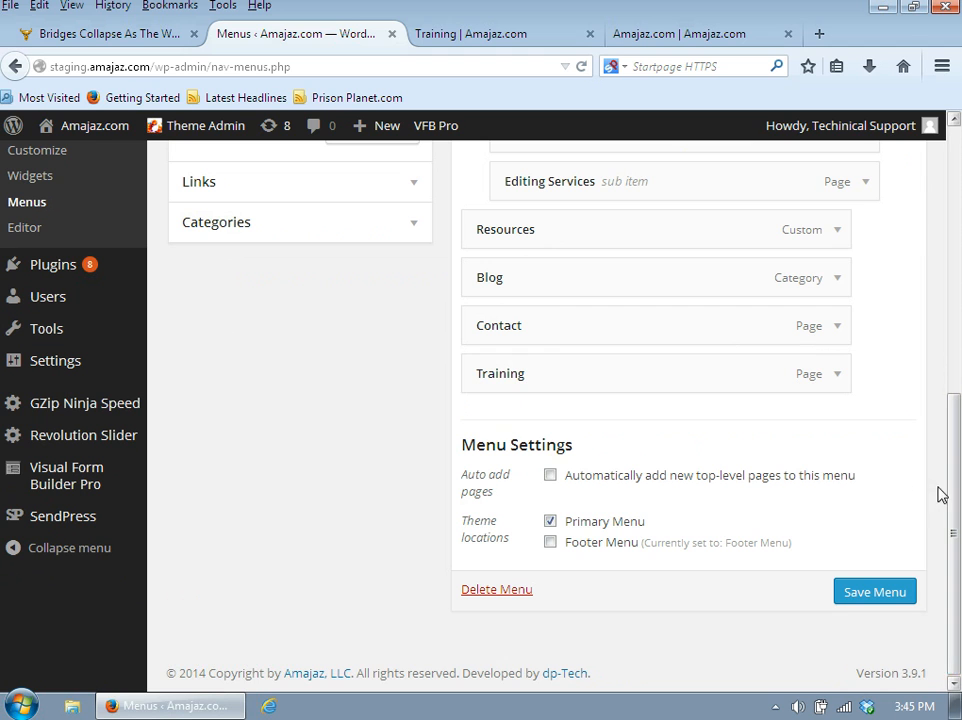
click(837, 374)
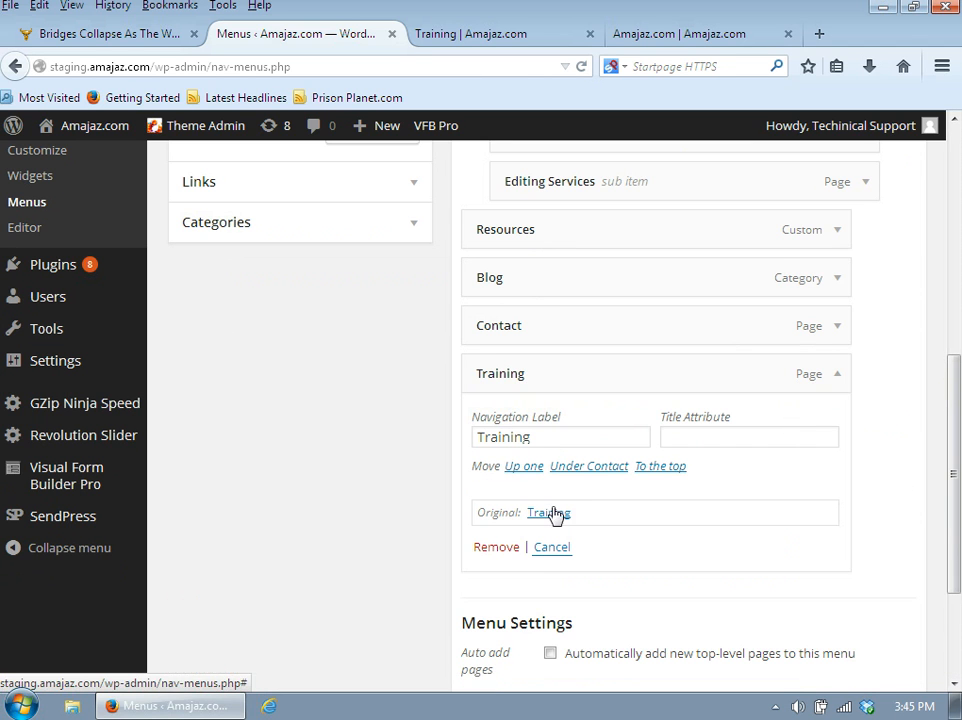
click(507, 548)
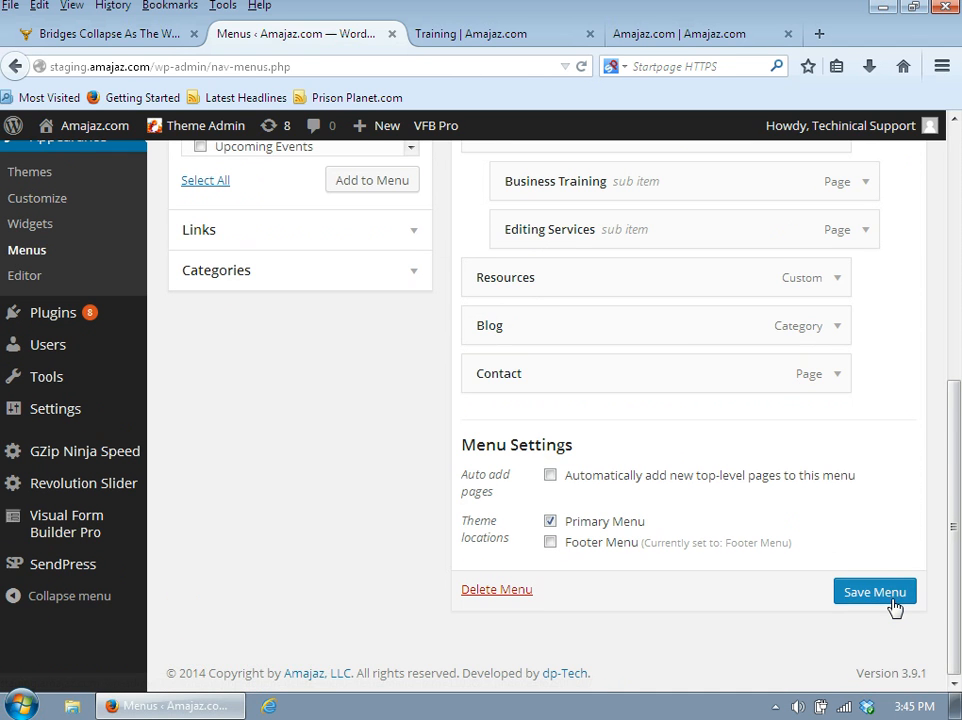
click(893, 604)
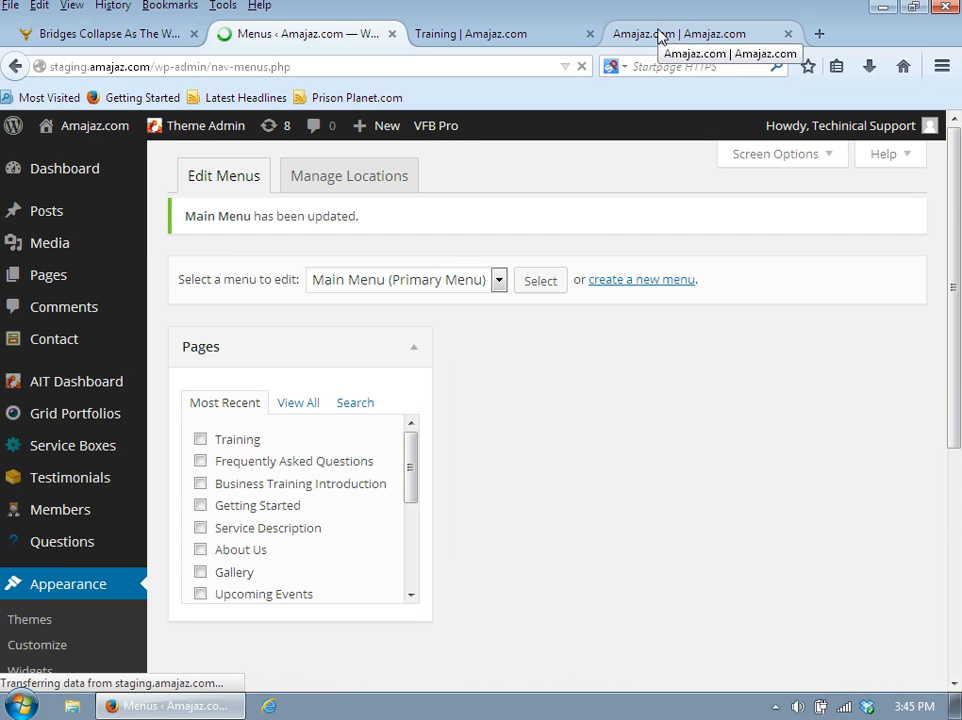
Reload the Training page on the live site and check its navigation bar and page heading
click(658, 36)
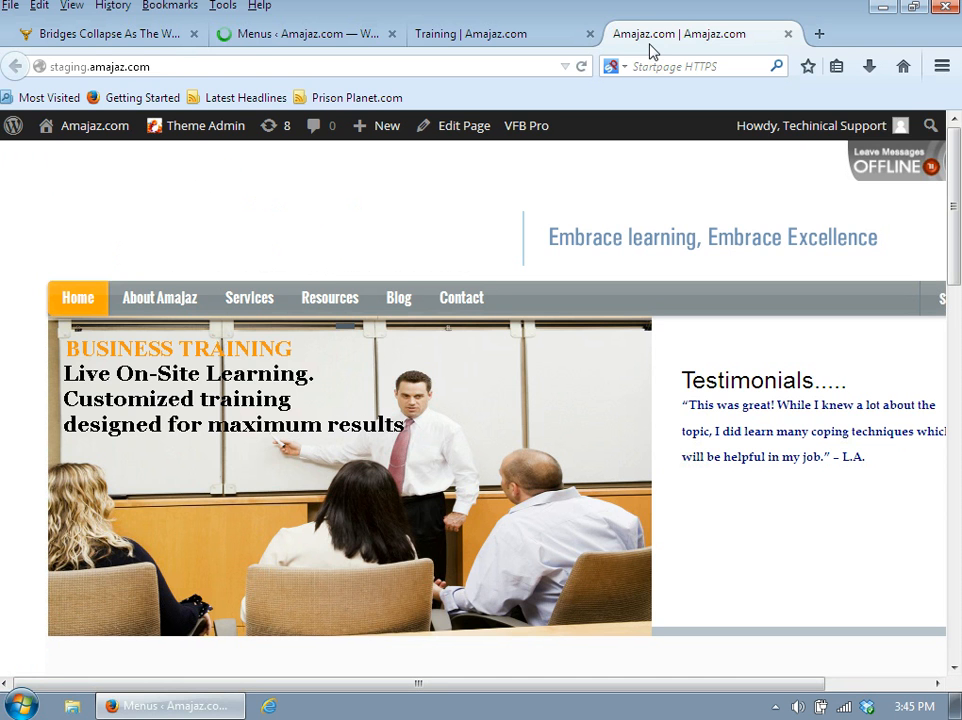
click(528, 33)
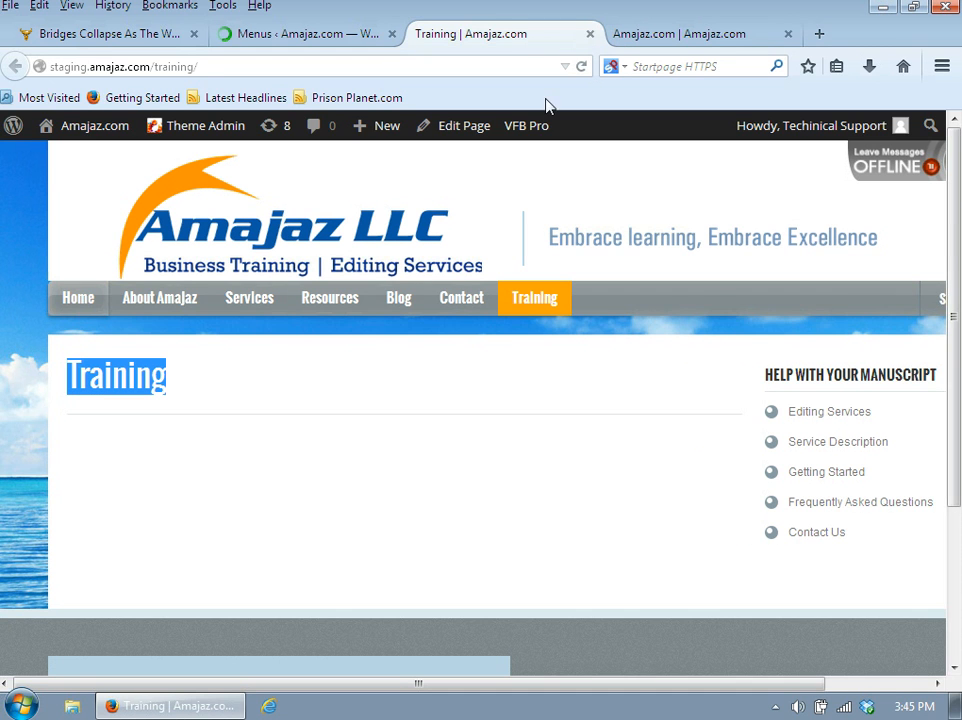
click(581, 68)
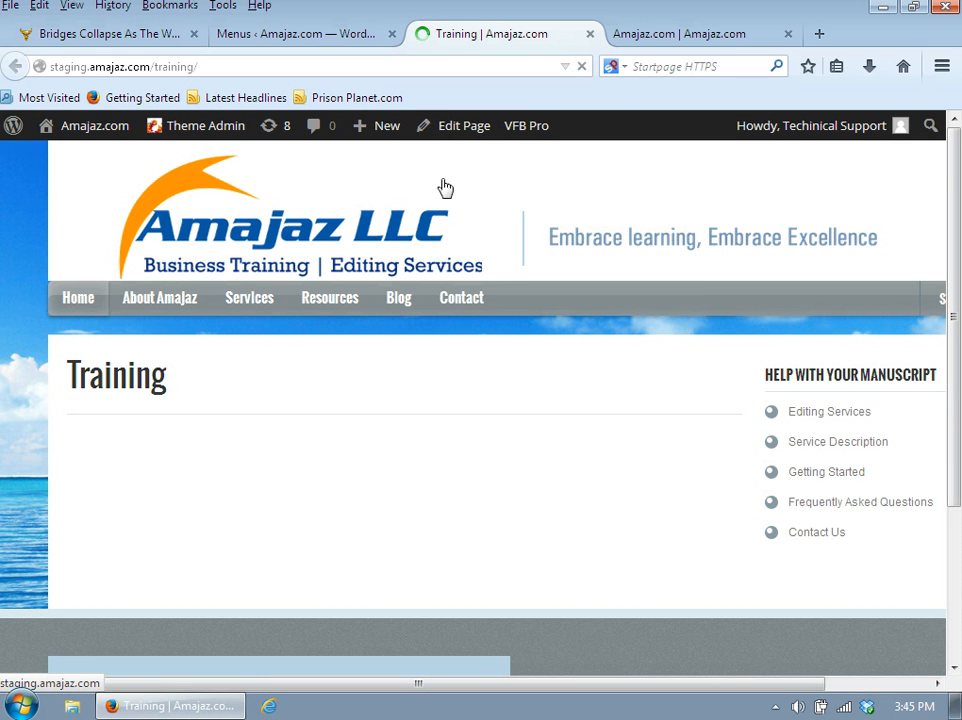
drag(213, 389, 55, 390)
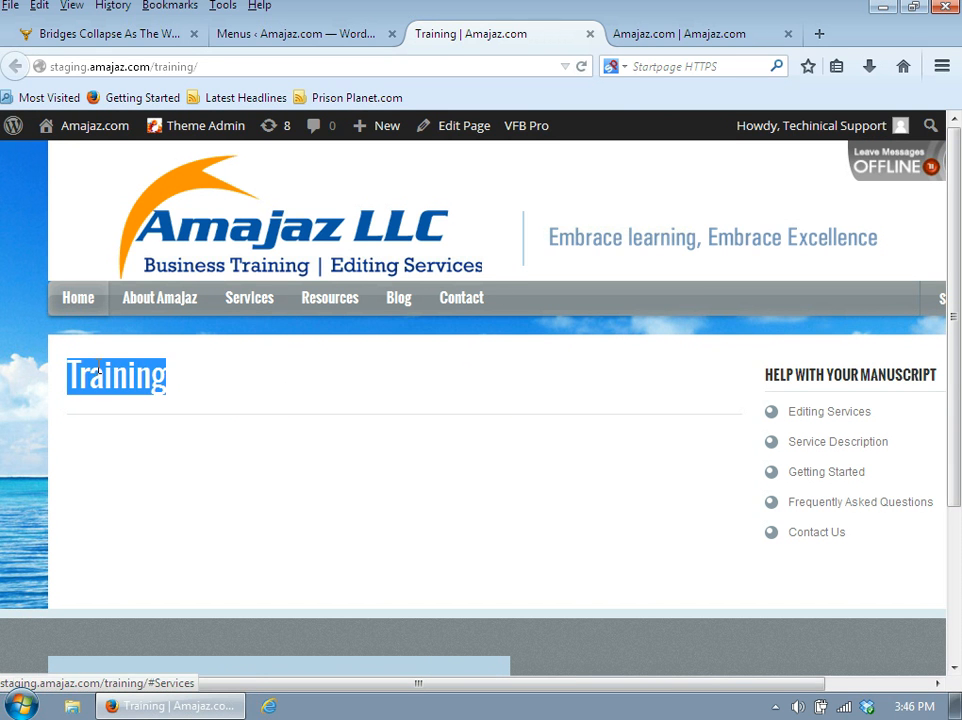
Find the Training page on the second page of the WordPress page list and move it to the Trash
click(316, 36)
mouse_move(64, 278)
click(188, 279)
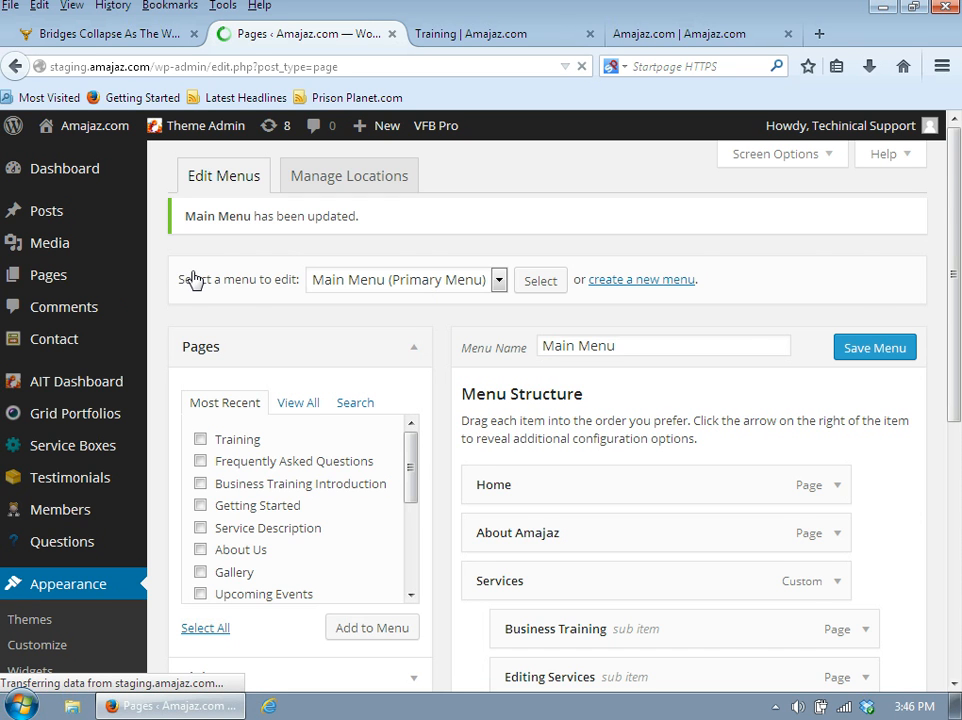
scroll(398, 355, down, 10)
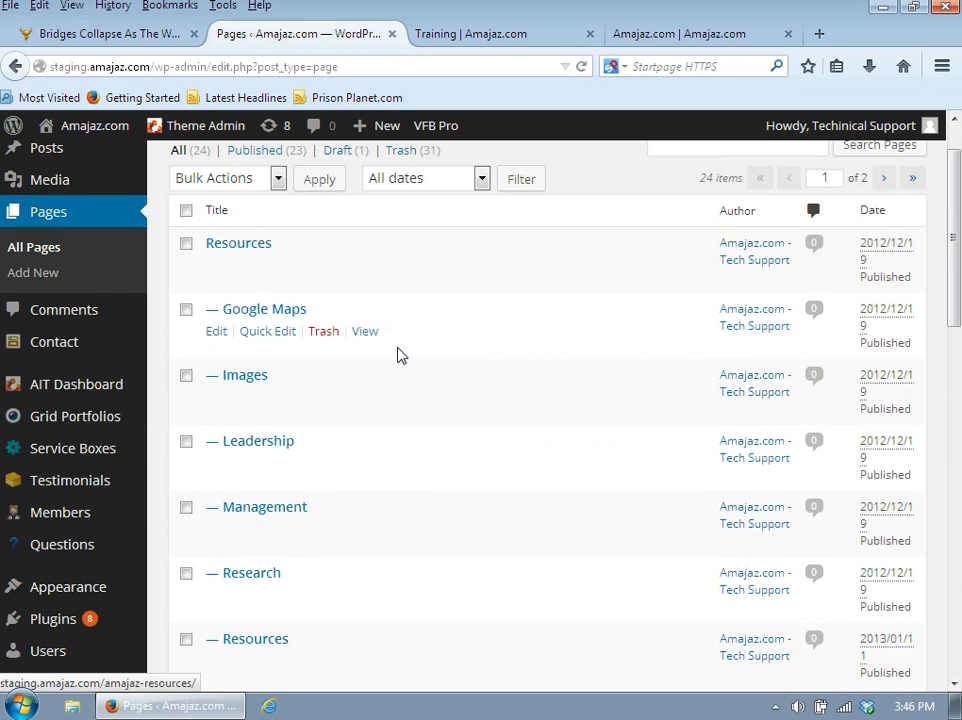
scroll(400, 362, down, 3)
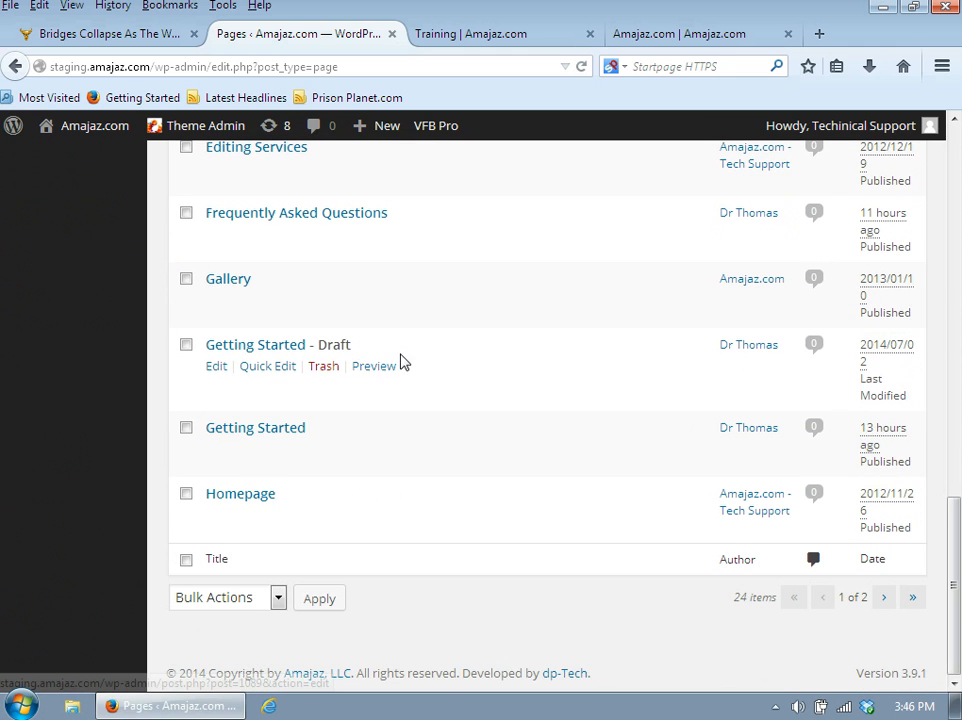
scroll(298, 412, up, 3)
scroll(305, 400, up, 5)
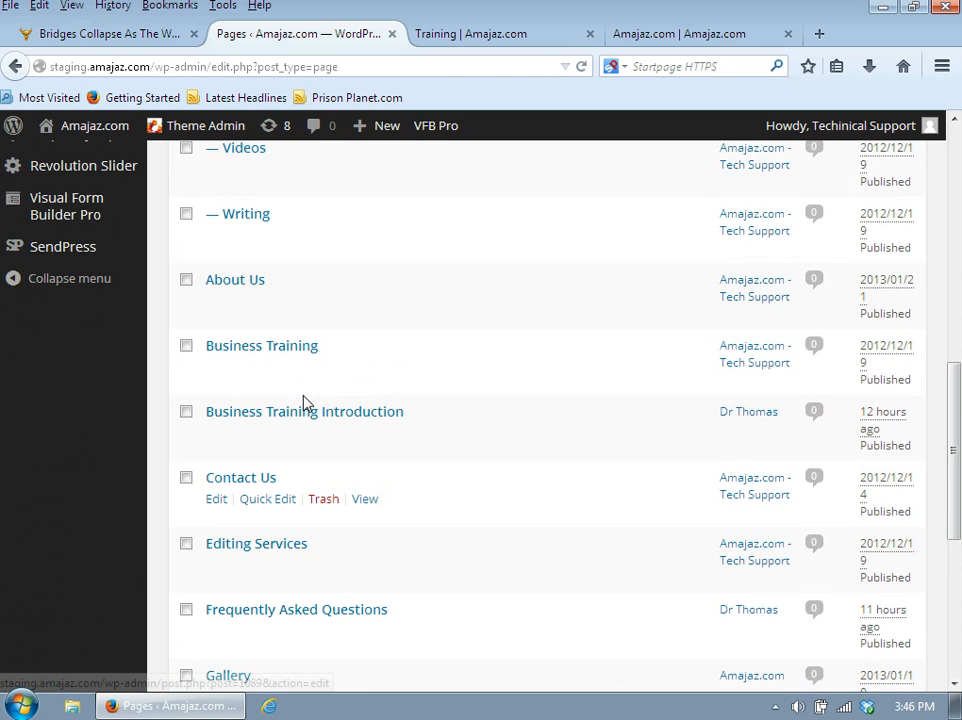
scroll(340, 343, up, 5)
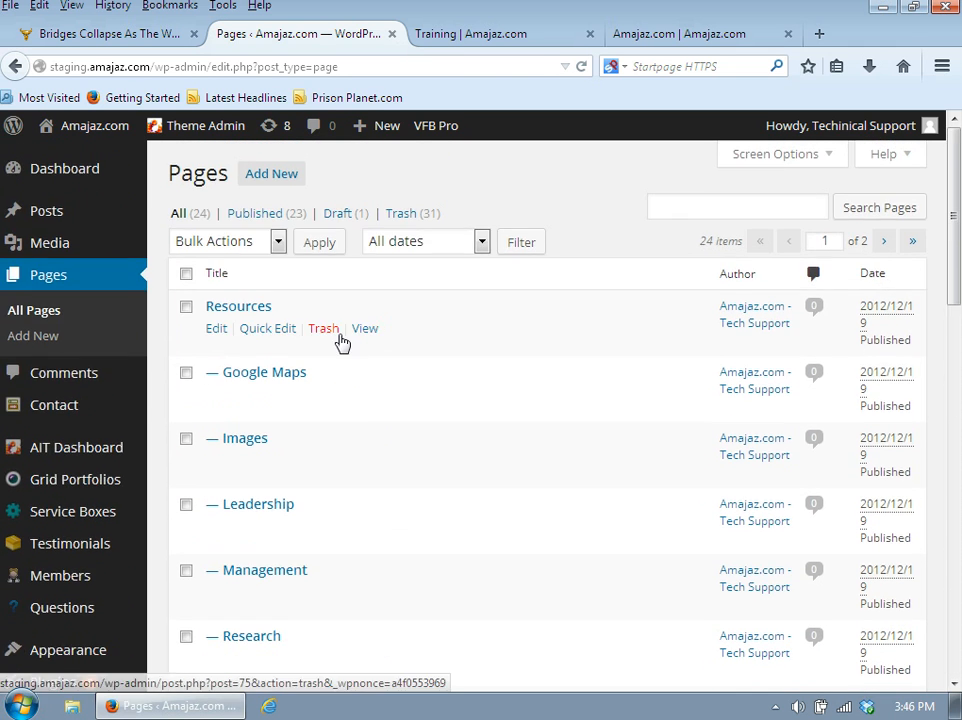
scroll(275, 474, down, 2)
scroll(272, 485, down, 8)
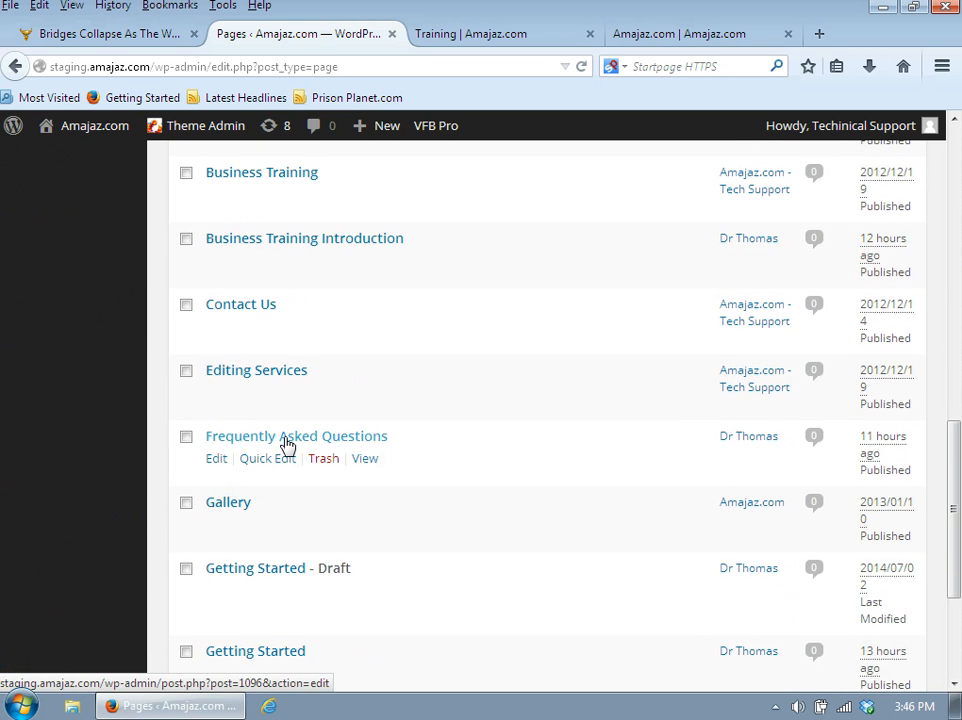
scroll(286, 445, down, 4)
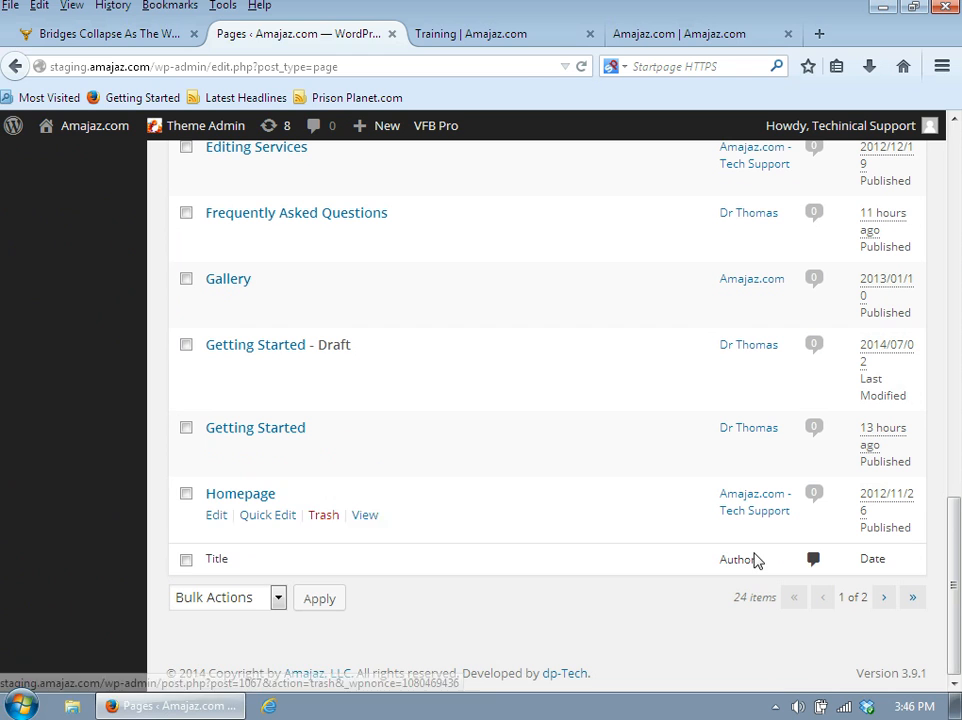
click(883, 597)
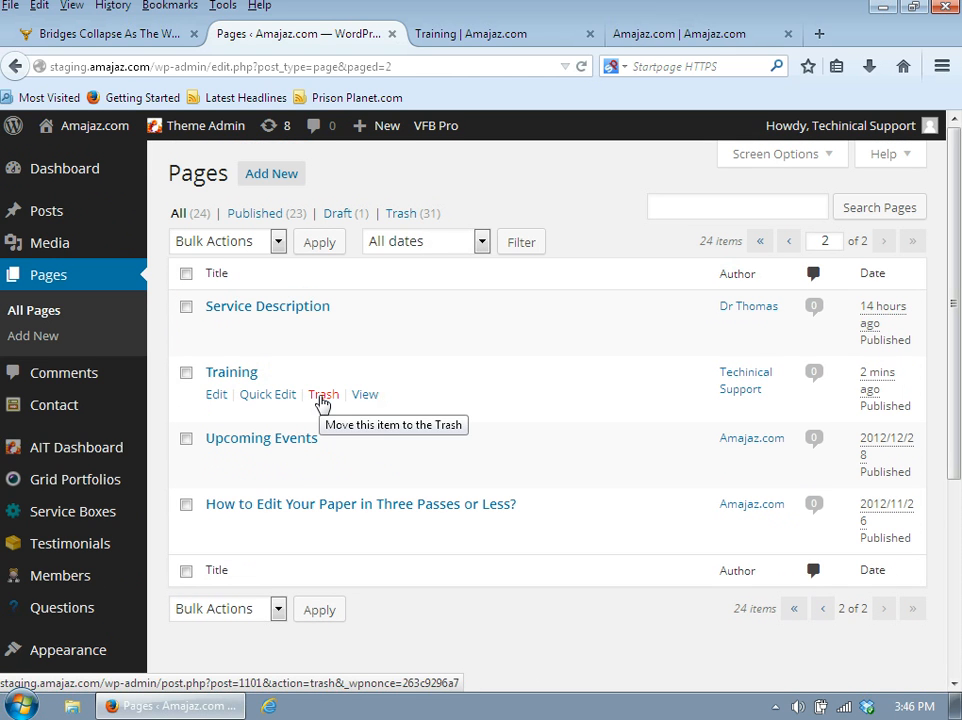
click(322, 399)
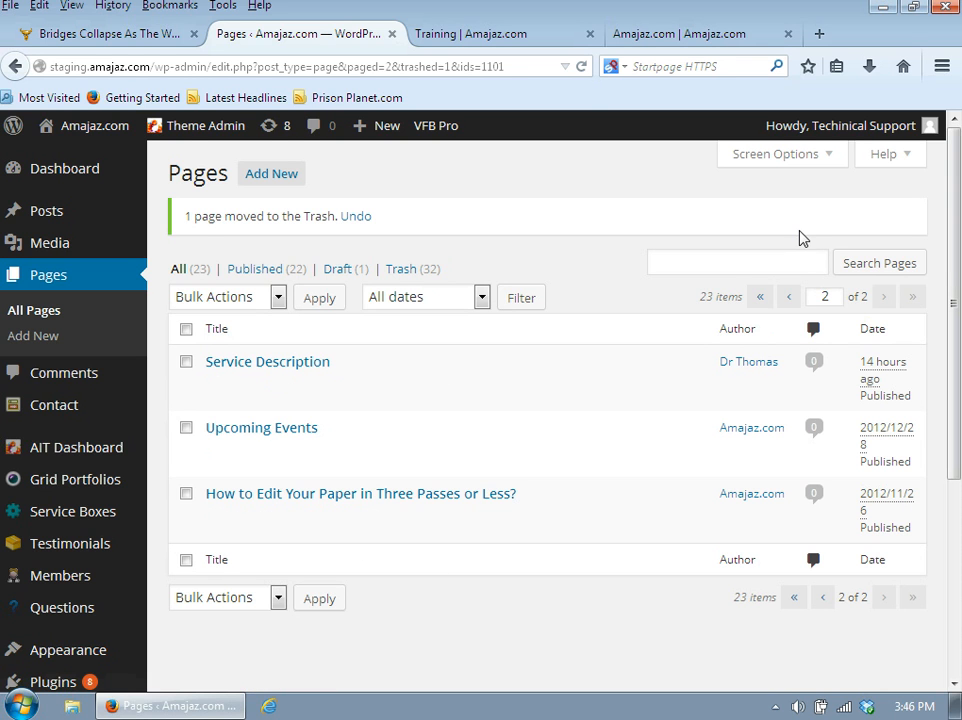
Add the Gallery page to the Main Menu as a sub item under Home and save the menu
click(472, 36)
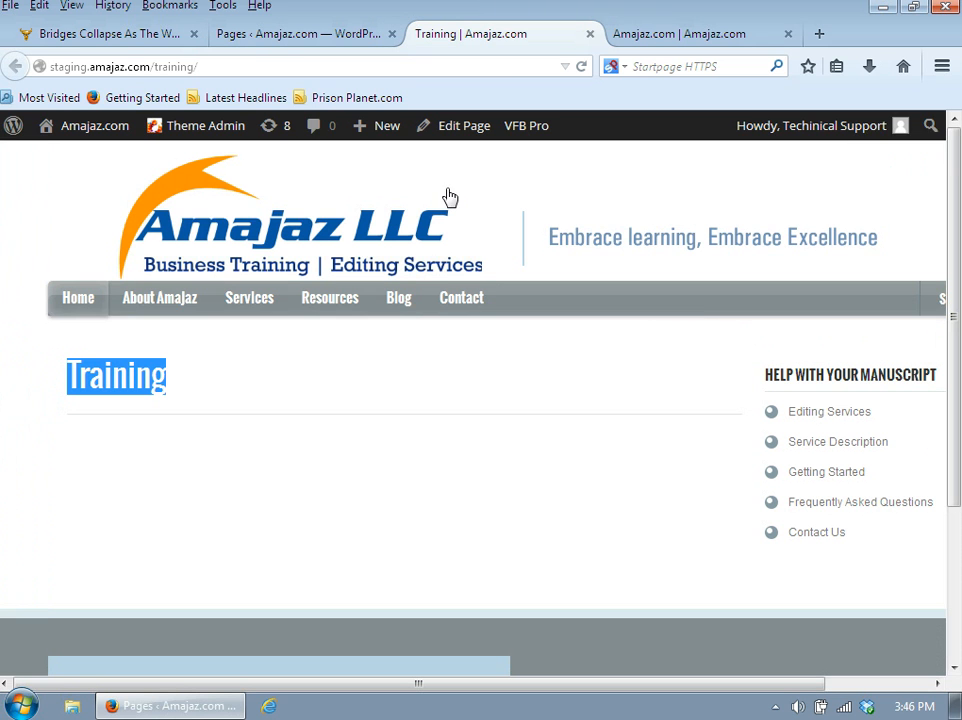
click(302, 36)
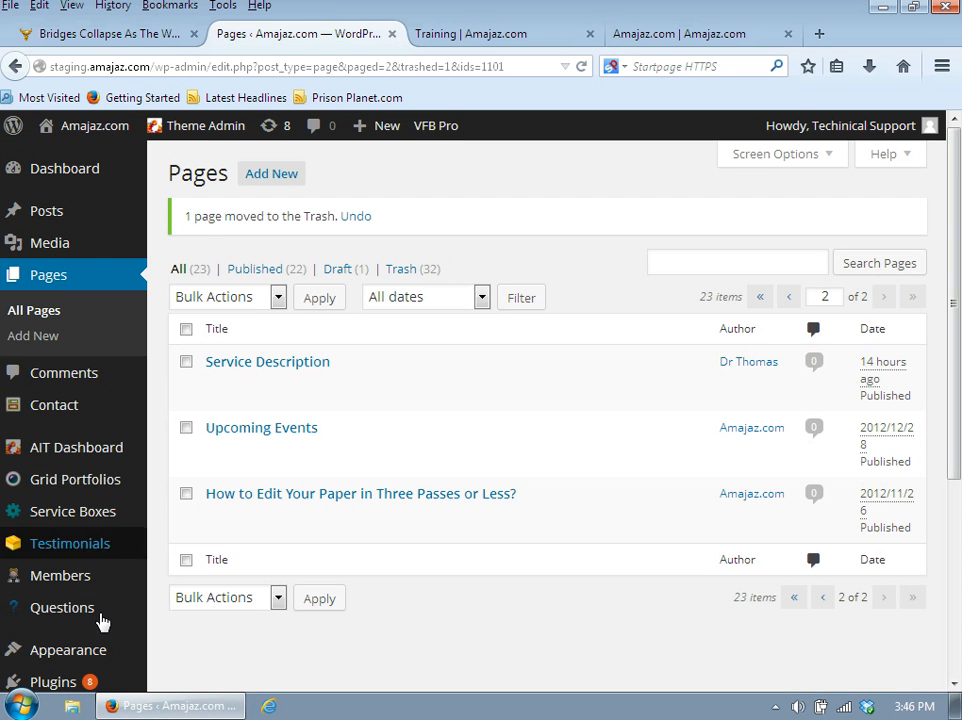
mouse_move(105, 659)
click(175, 646)
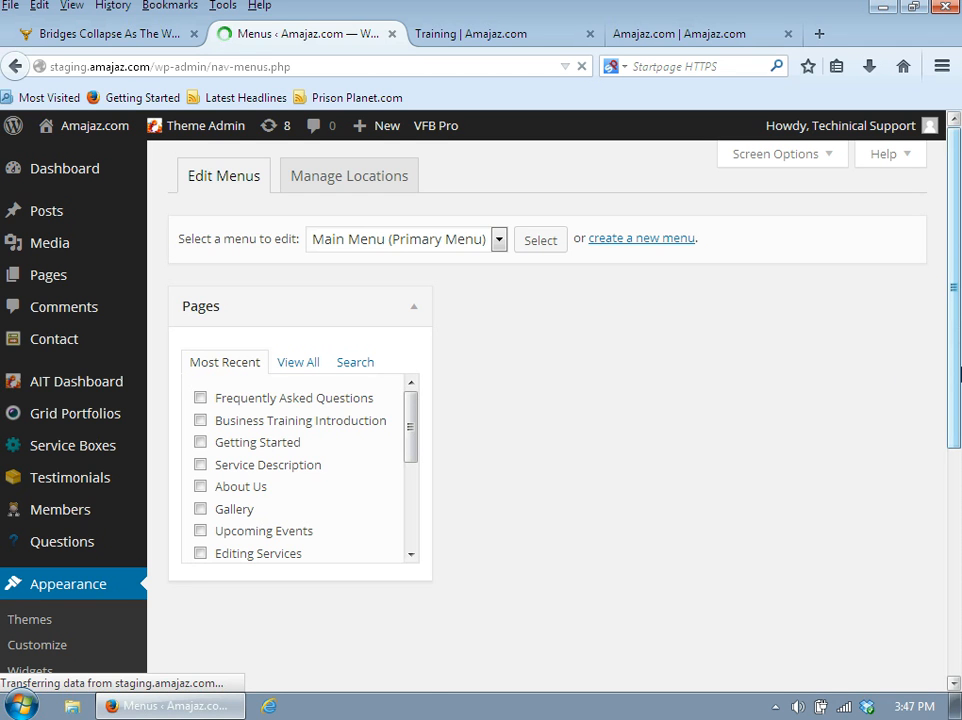
drag(958, 338, 957, 378)
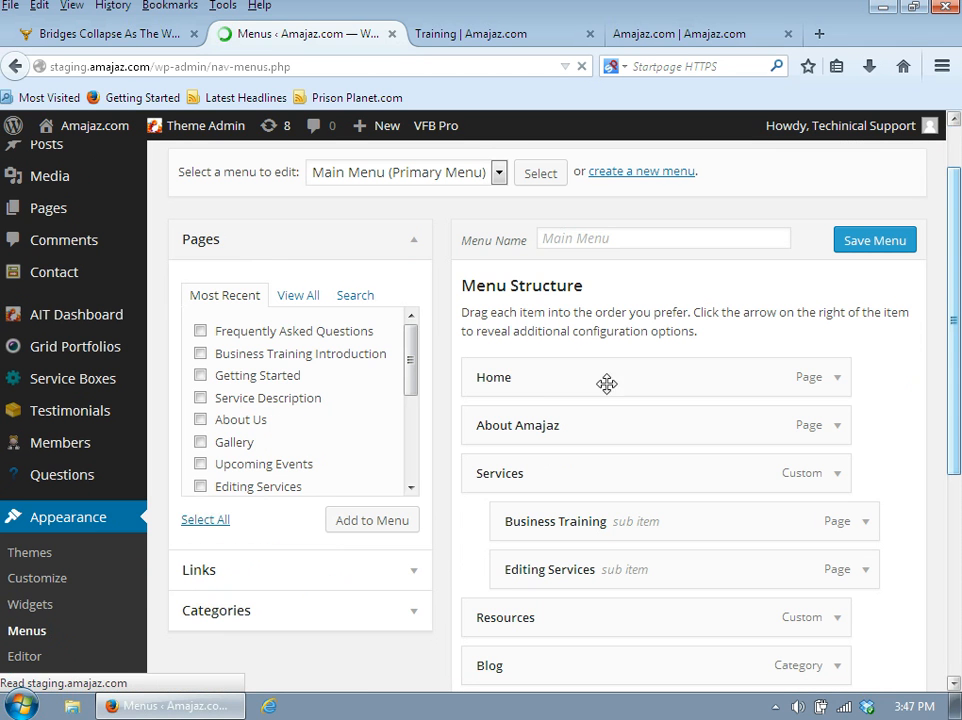
click(201, 443)
click(386, 524)
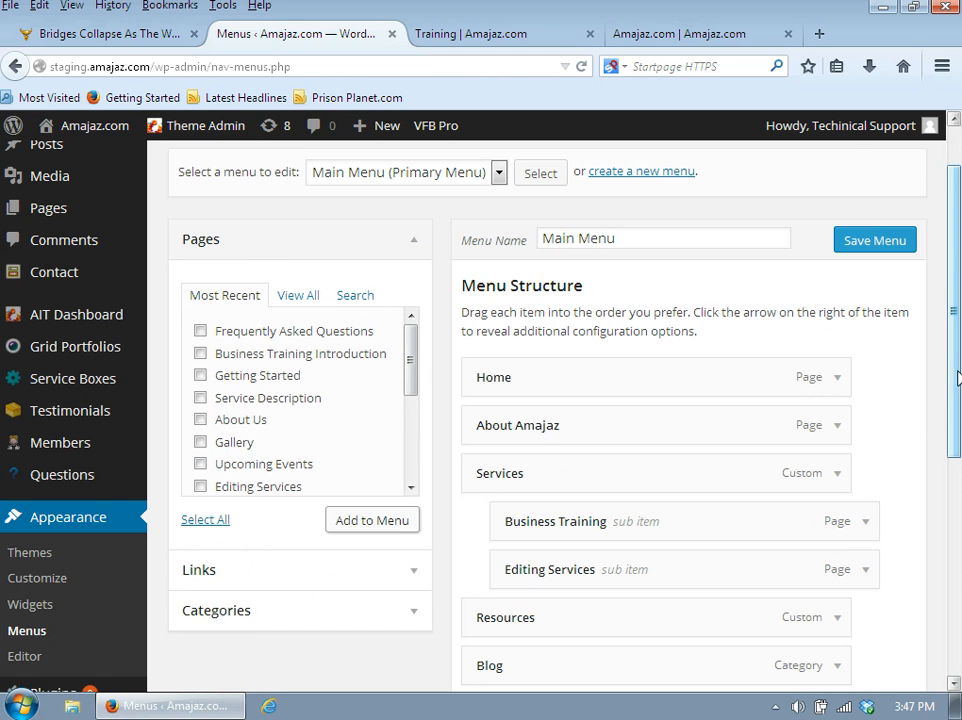
scroll(948, 402, down, 3)
drag(676, 518, 721, 499)
drag(960, 337, 870, 615)
click(870, 612)
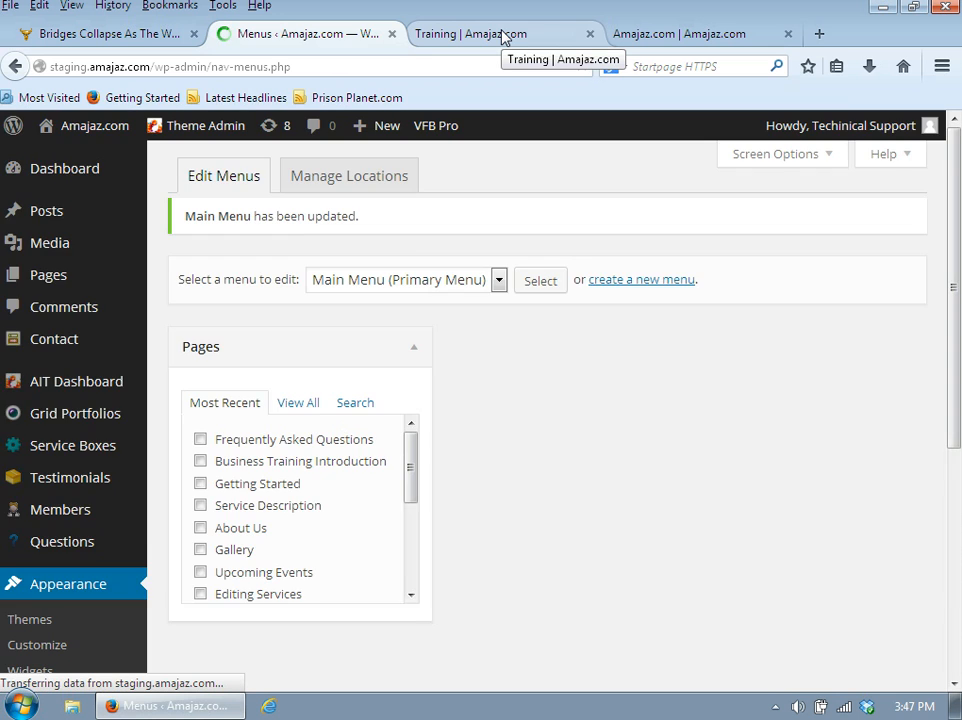
Reload the Training page's address on the live site and check the submenu under Home for Gallery
click(503, 36)
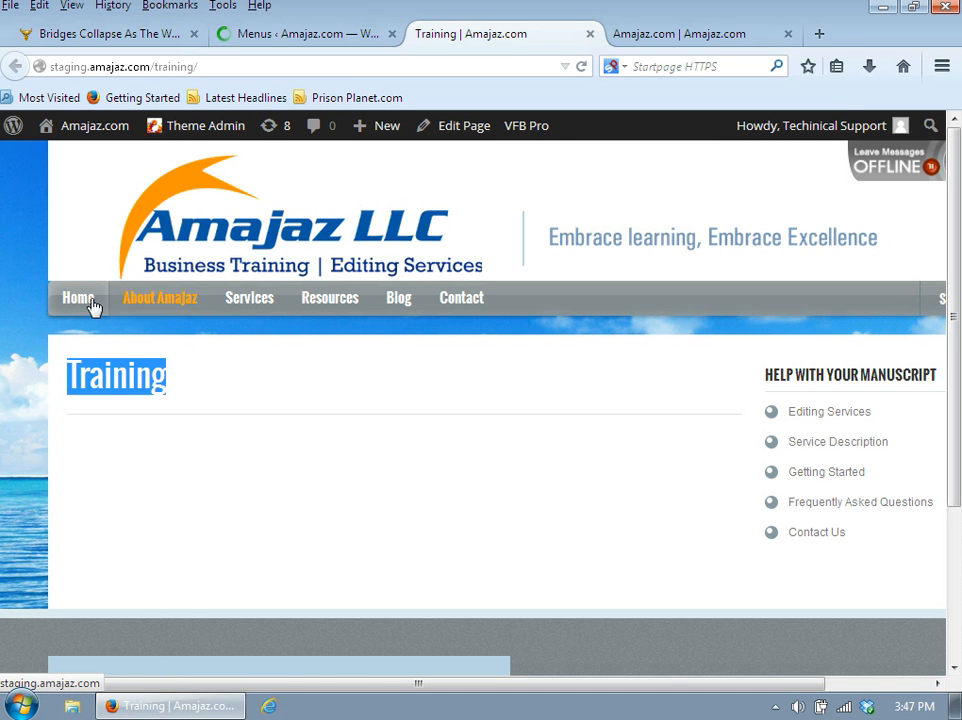
click(577, 66)
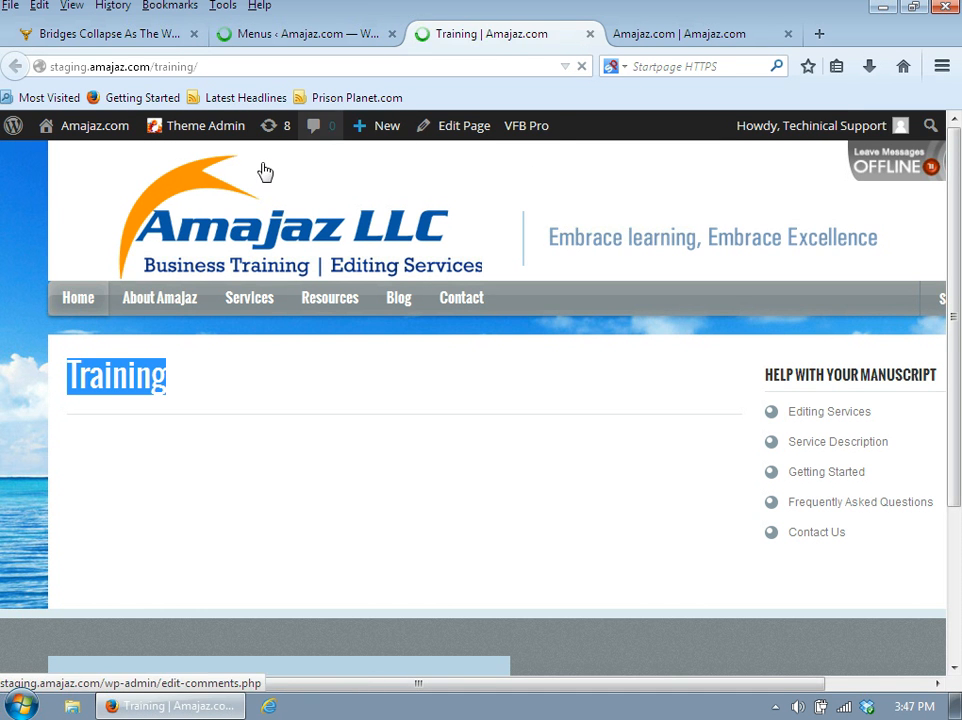
click(80, 296)
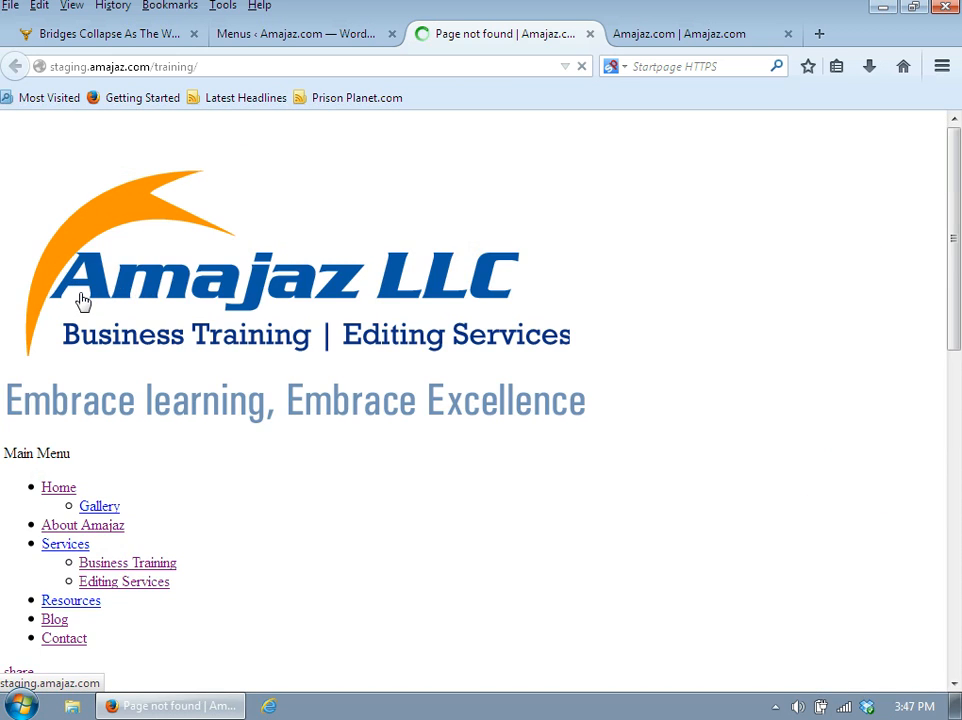
mouse_move(82, 302)
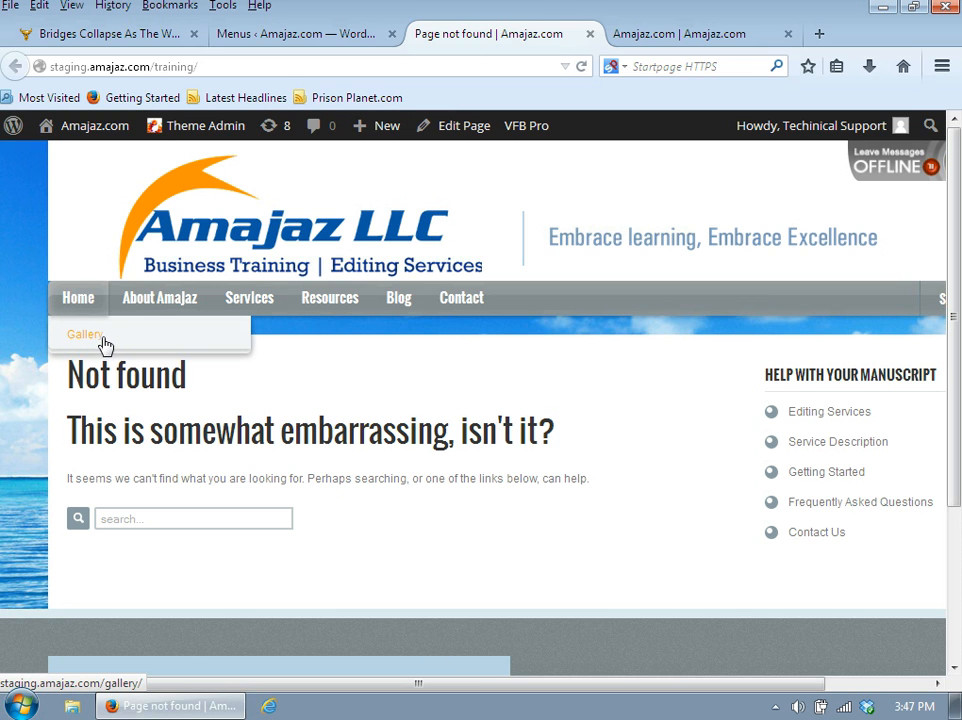
Remove the Gallery sub item under Home from the Main Menu and save the menu
click(296, 36)
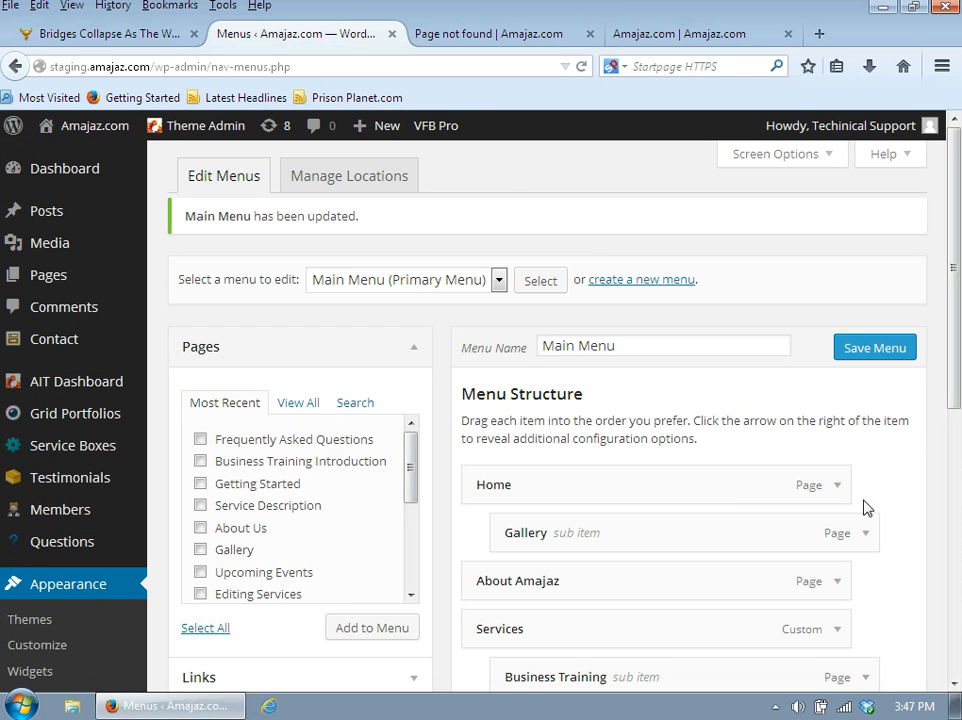
click(863, 535)
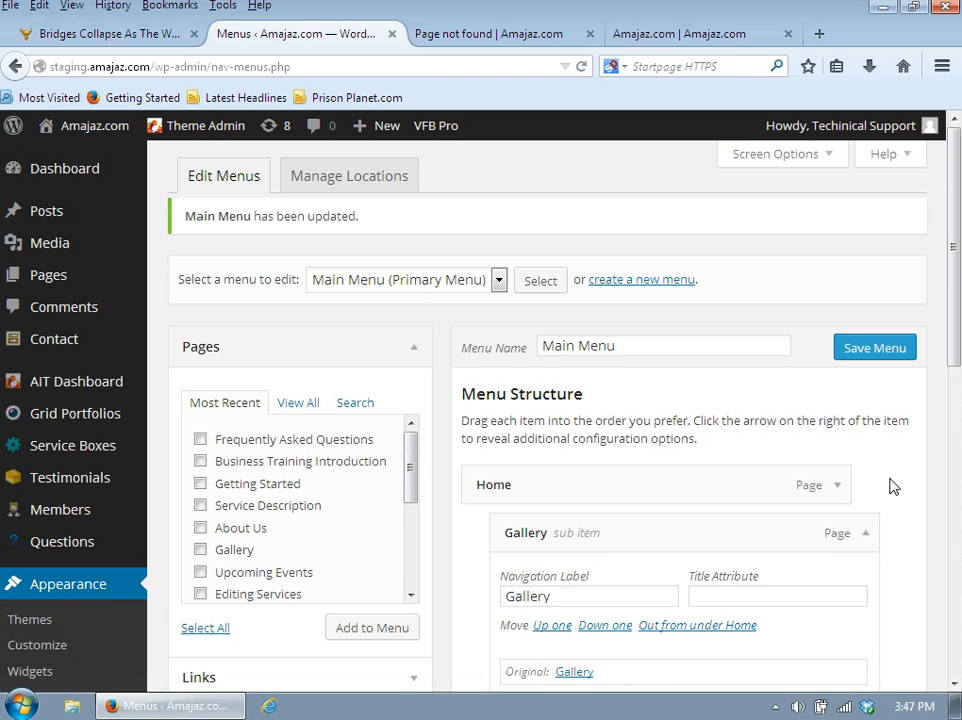
scroll(760, 530, down, 2)
click(524, 600)
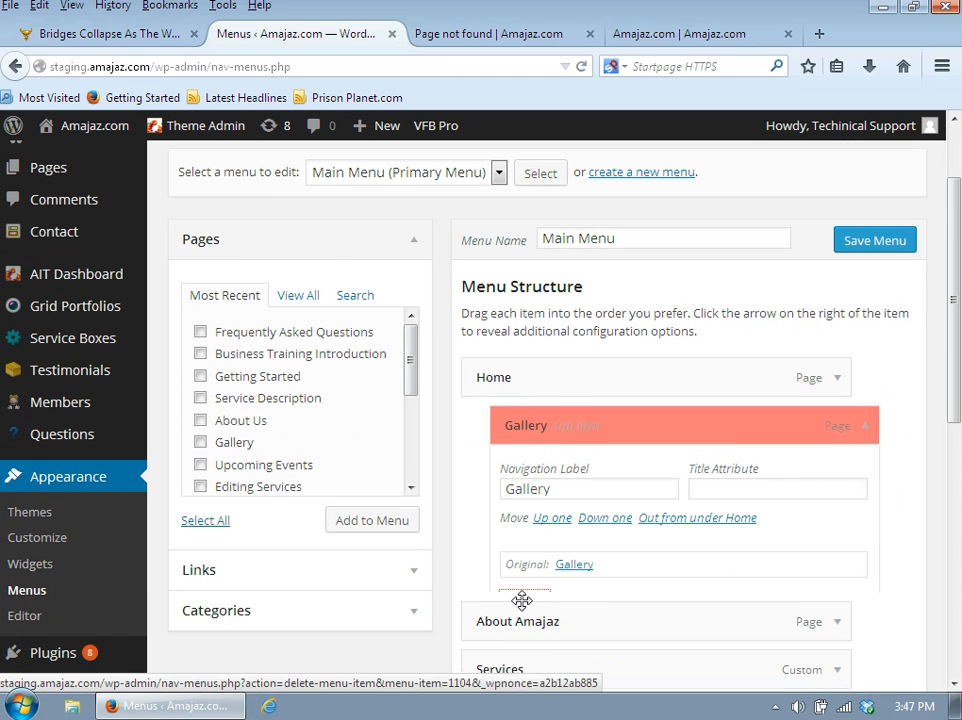
click(905, 242)
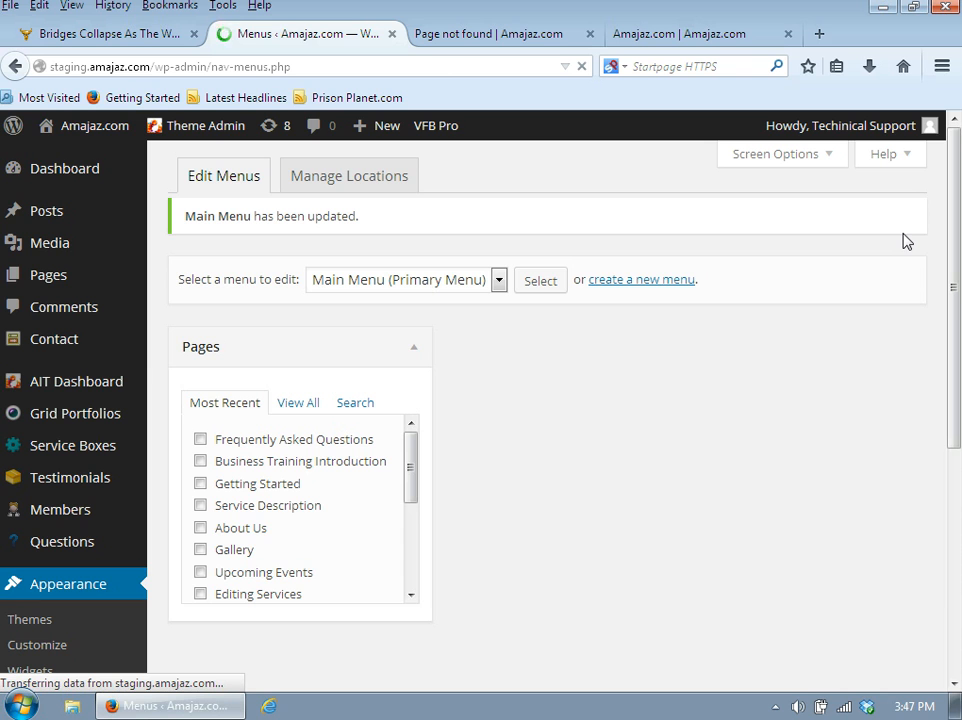
Reload the live site, check the Home navigation item for a submenu, and open the home page
click(477, 36)
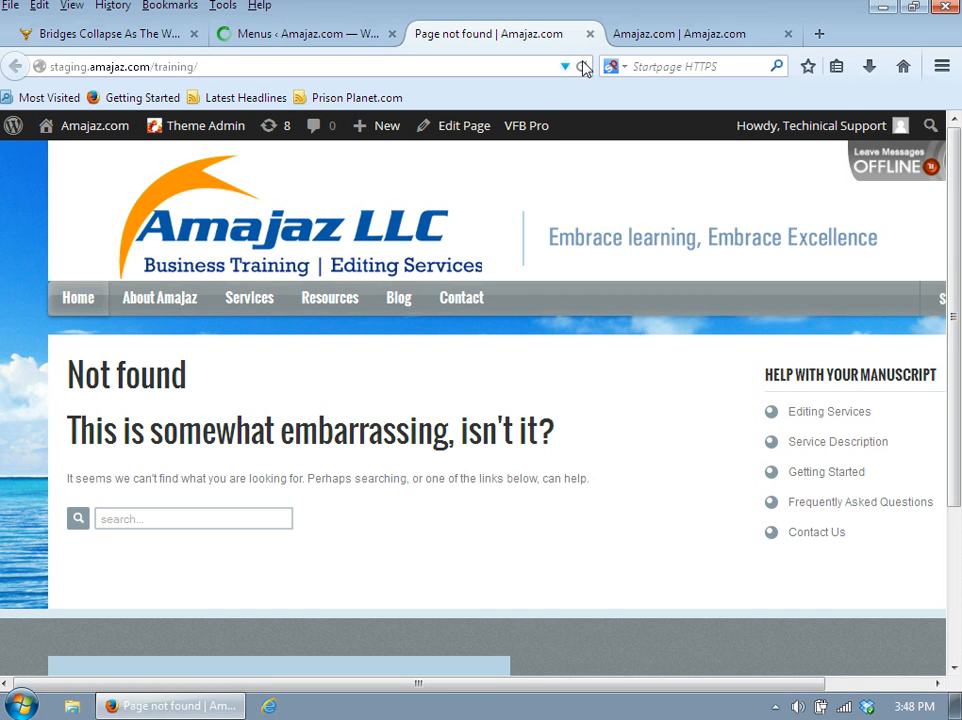
click(584, 67)
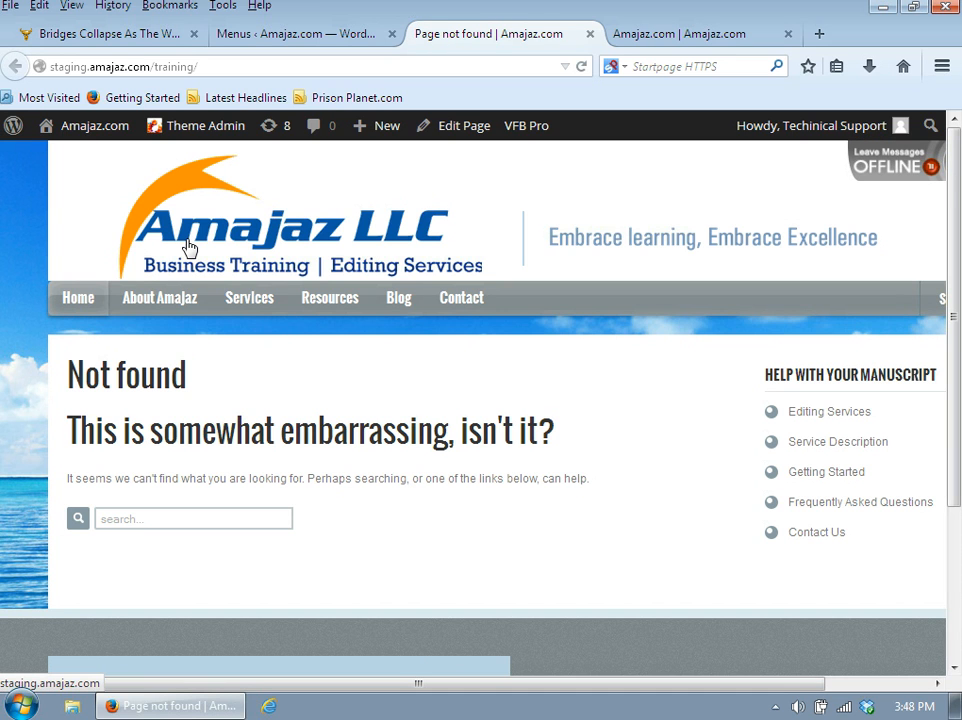
click(94, 298)
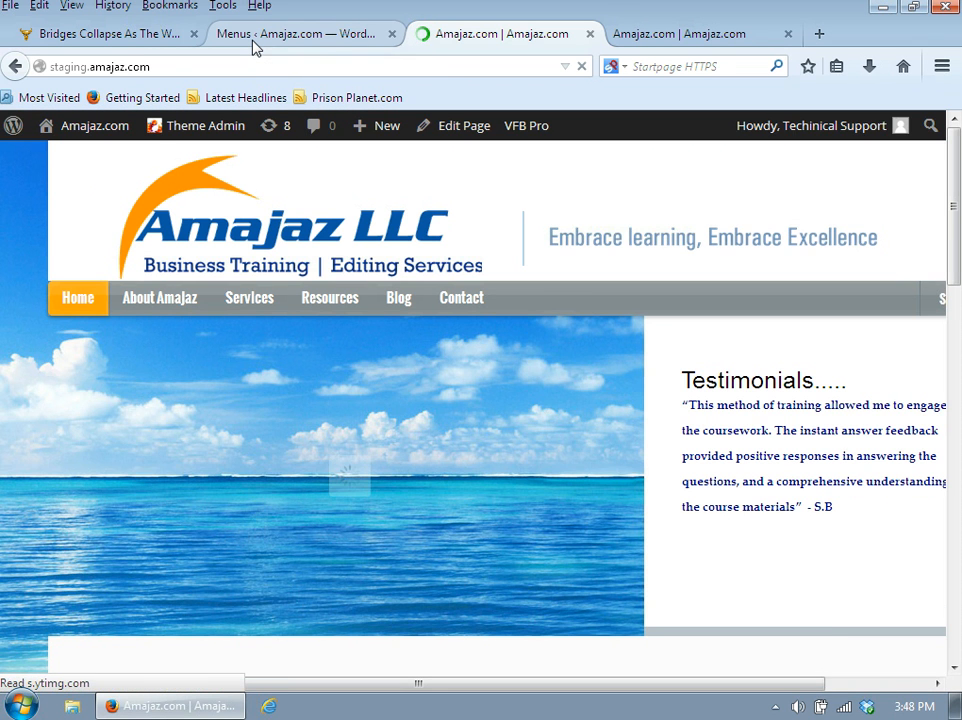
Review the Main Menu's structure and menu settings, and look through the live home page down to its footer links
click(255, 40)
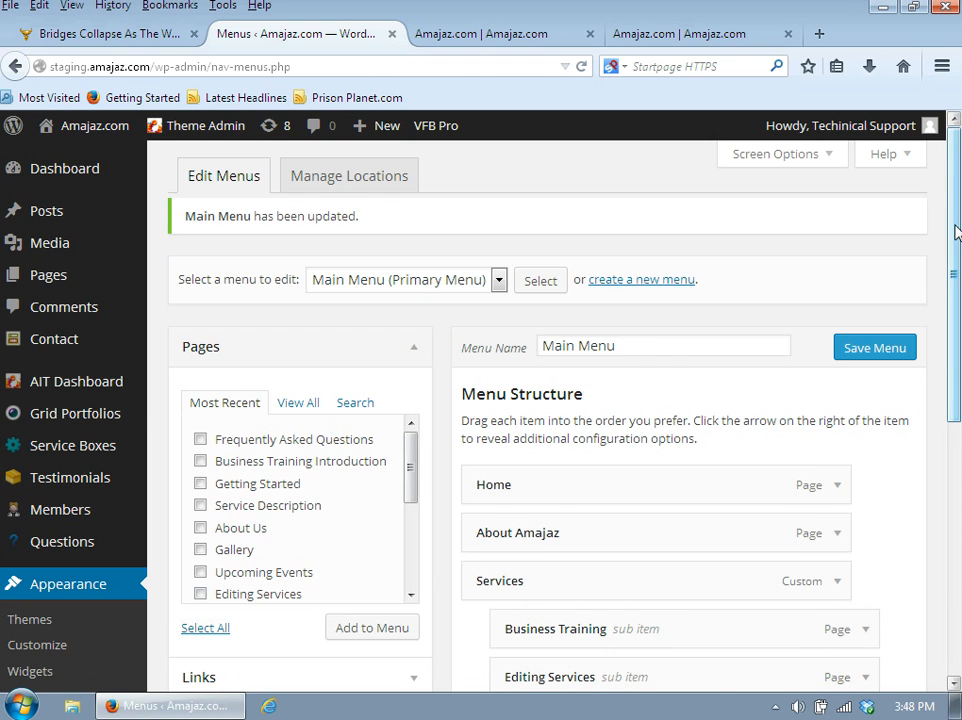
scroll(720, 180, down, 5)
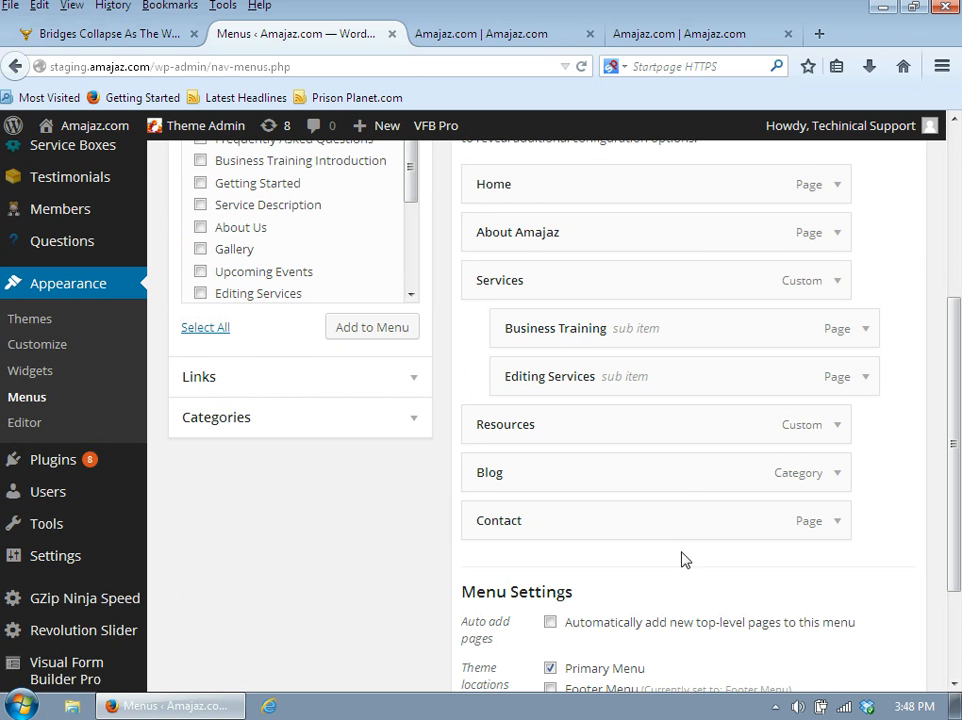
scroll(640, 555, down, 3)
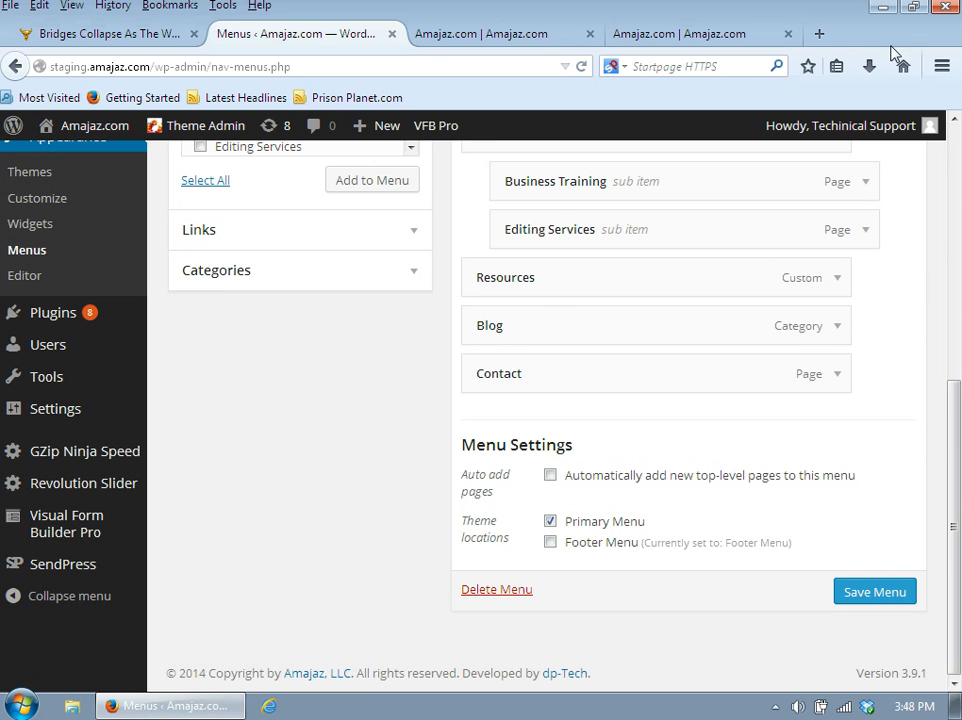
click(540, 34)
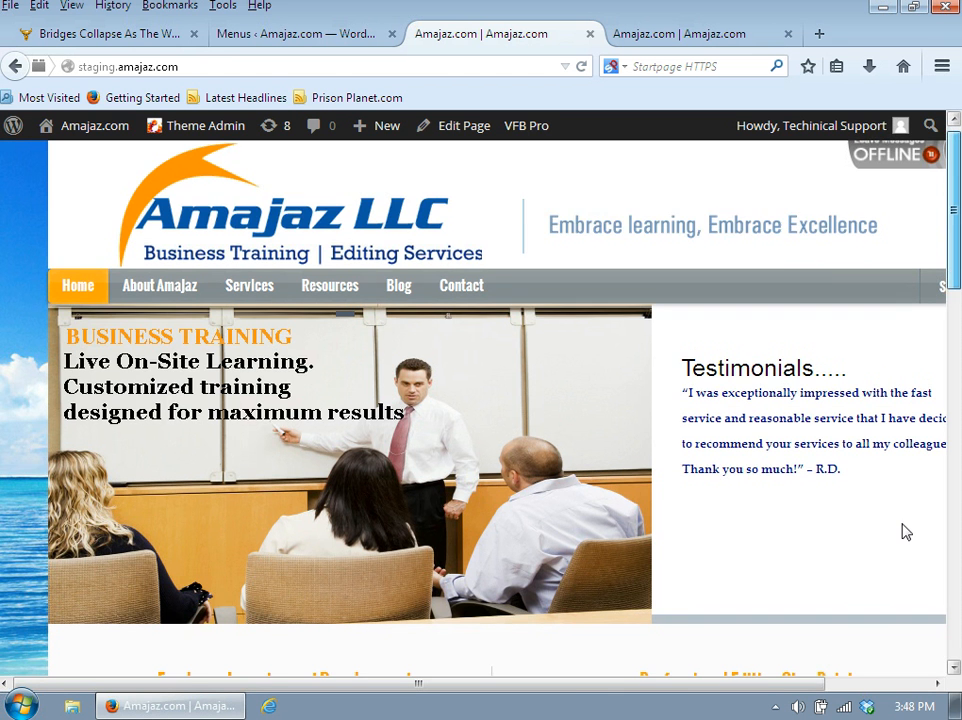
scroll(800, 550, down, 10)
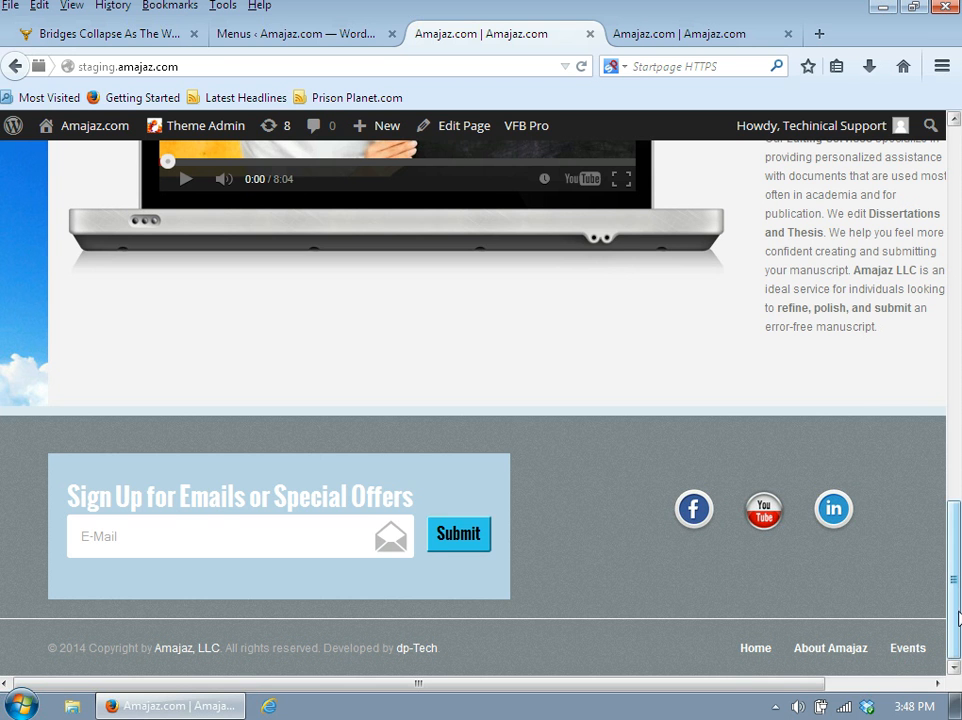
drag(955, 585, 955, 200)
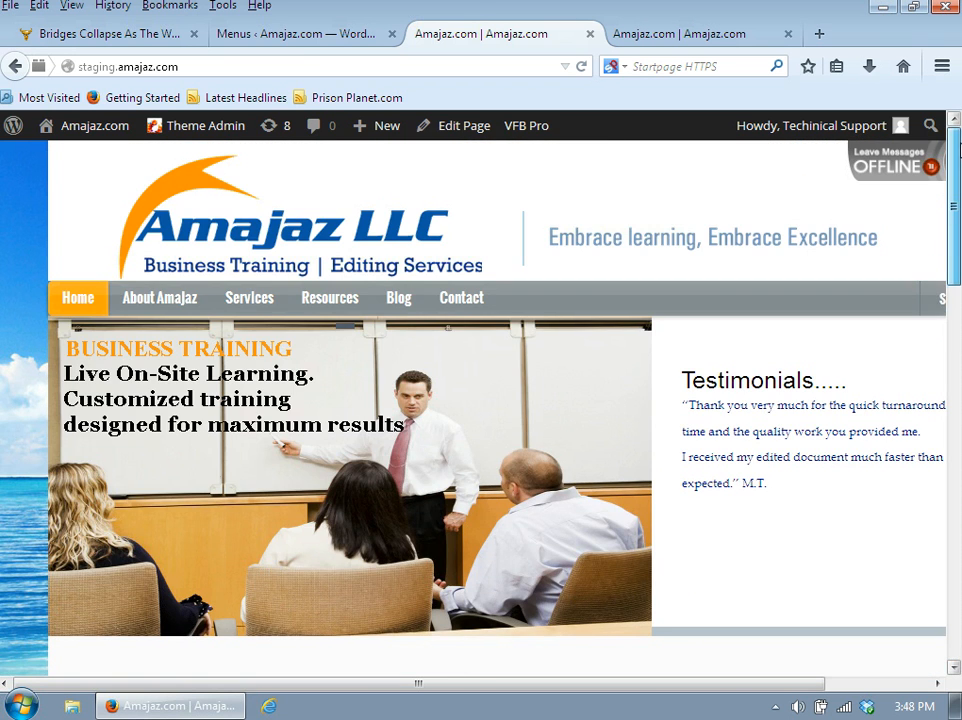
Select the Footer Menu for editing on the Menus screen and review its items
click(289, 42)
scroll(414, 414, up, 5)
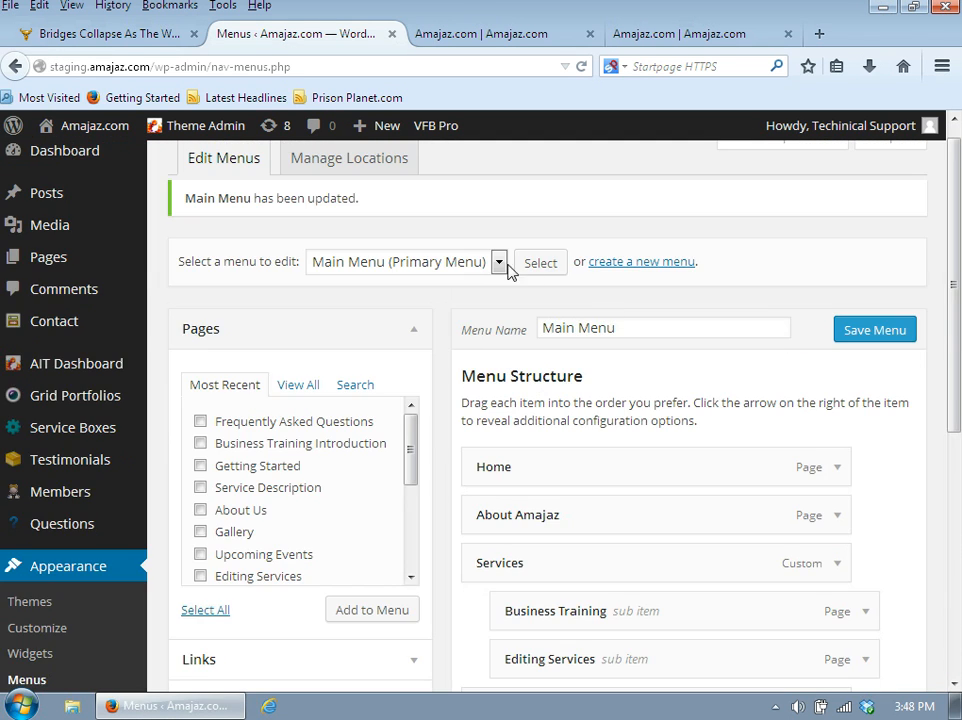
click(498, 261)
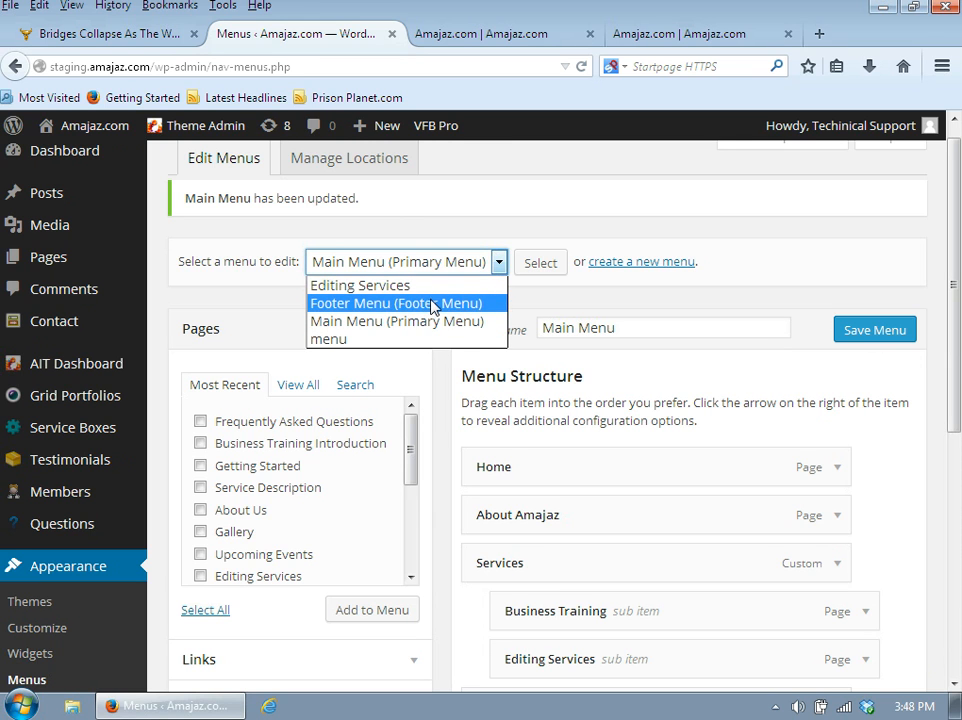
click(432, 304)
click(537, 268)
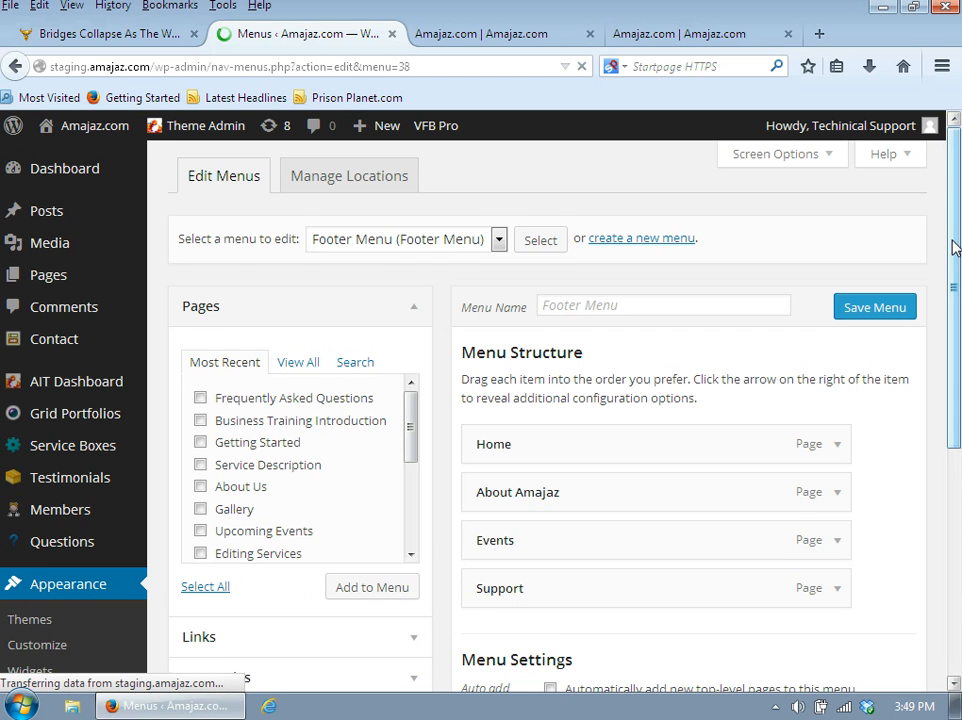
scroll(900, 300, down, 1)
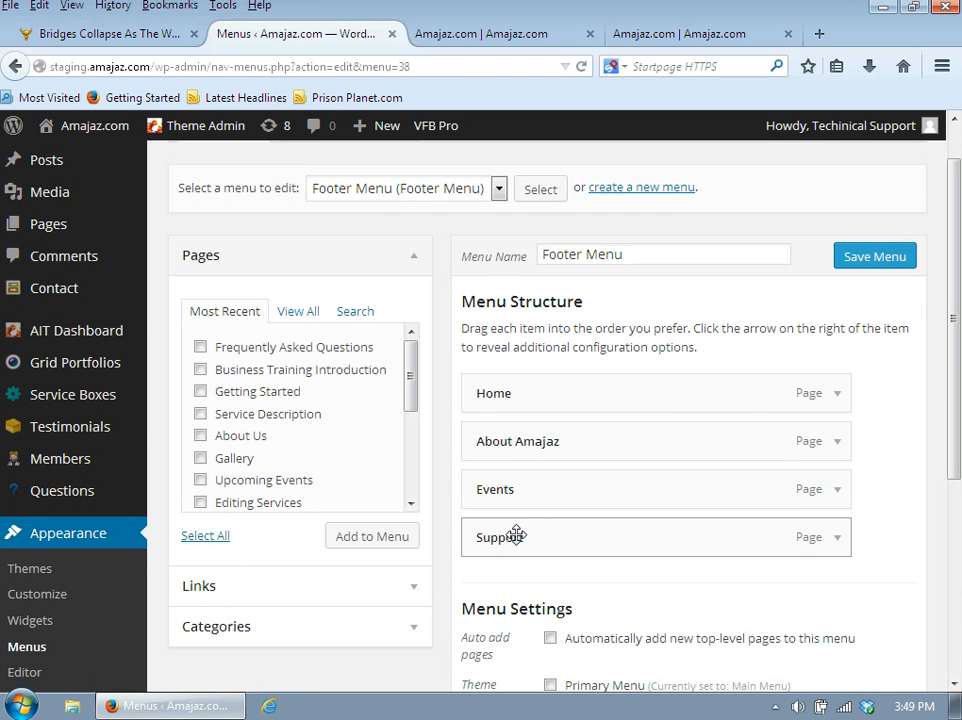
Compare the footer links on the live home page with the Footer Menu's items
click(554, 36)
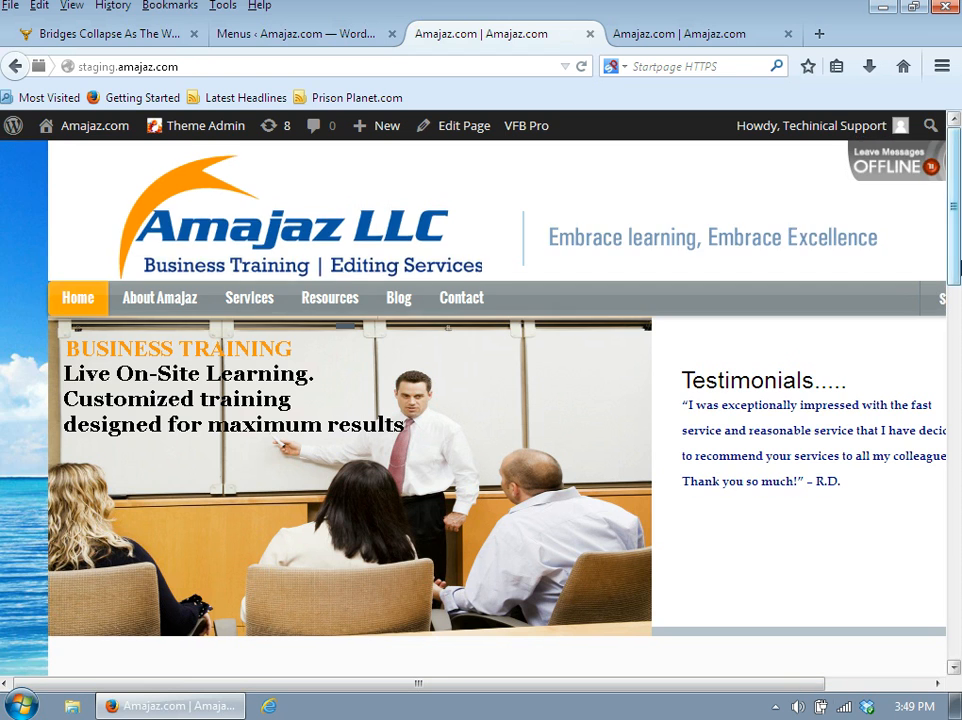
scroll(955, 615, down, 10)
scroll(955, 615, down, 2)
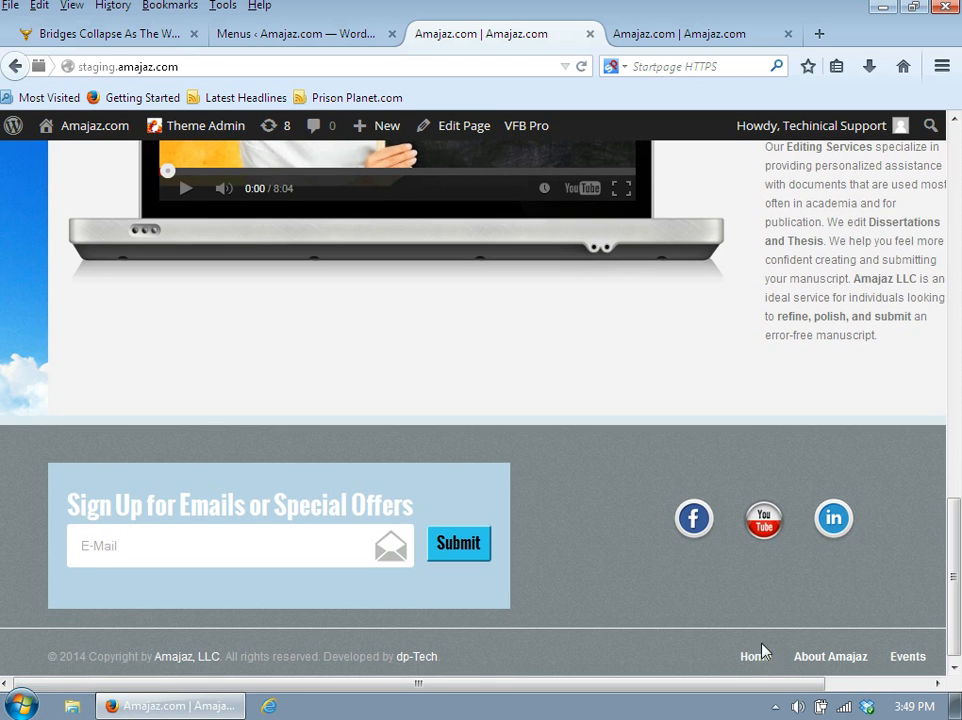
scroll(755, 690, right, 2)
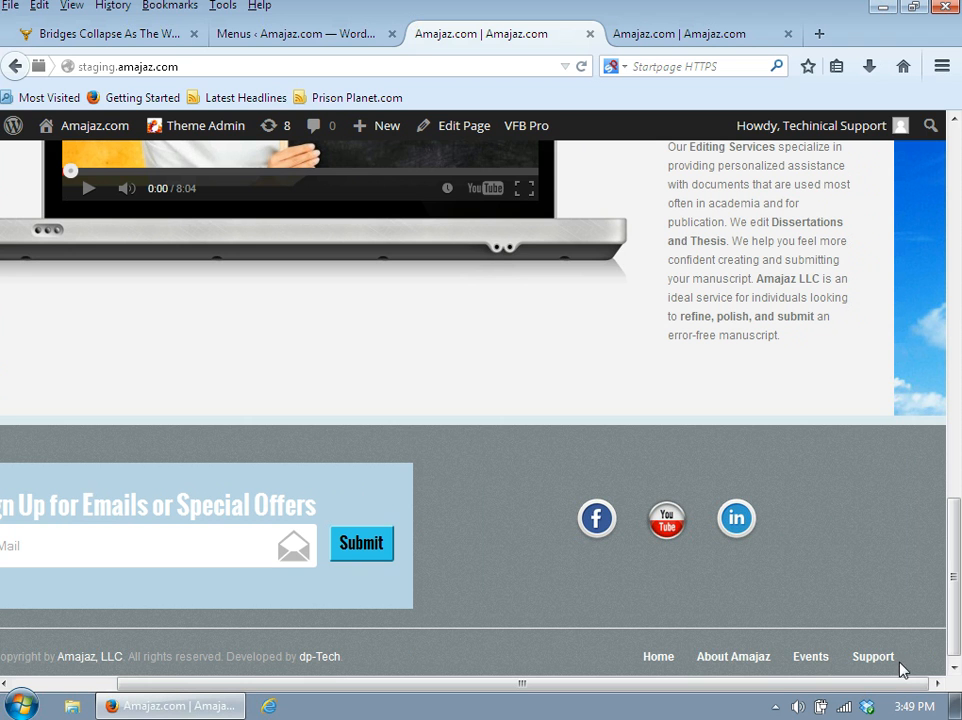
scroll(940, 630, up, 15)
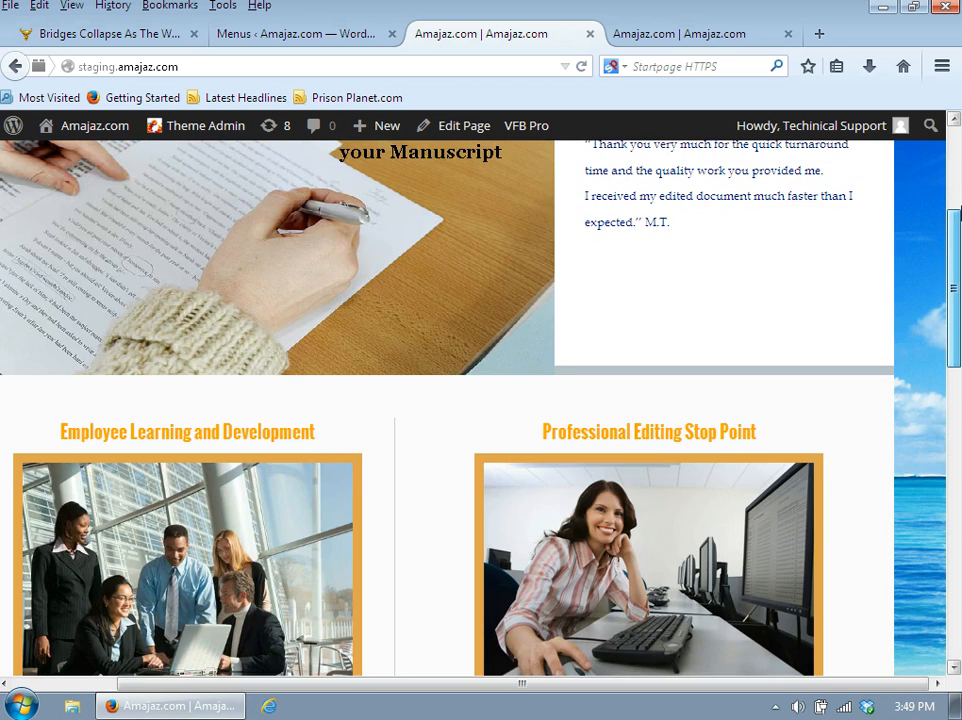
Return to the WordPress admin and open the list of all posts
click(282, 40)
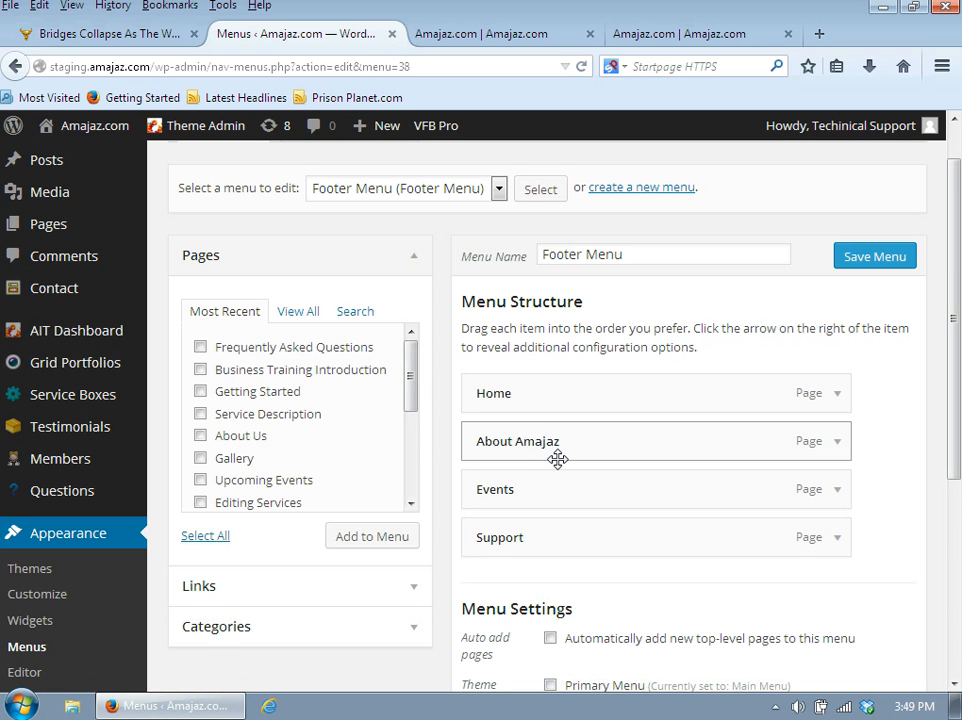
drag(957, 310, 957, 305)
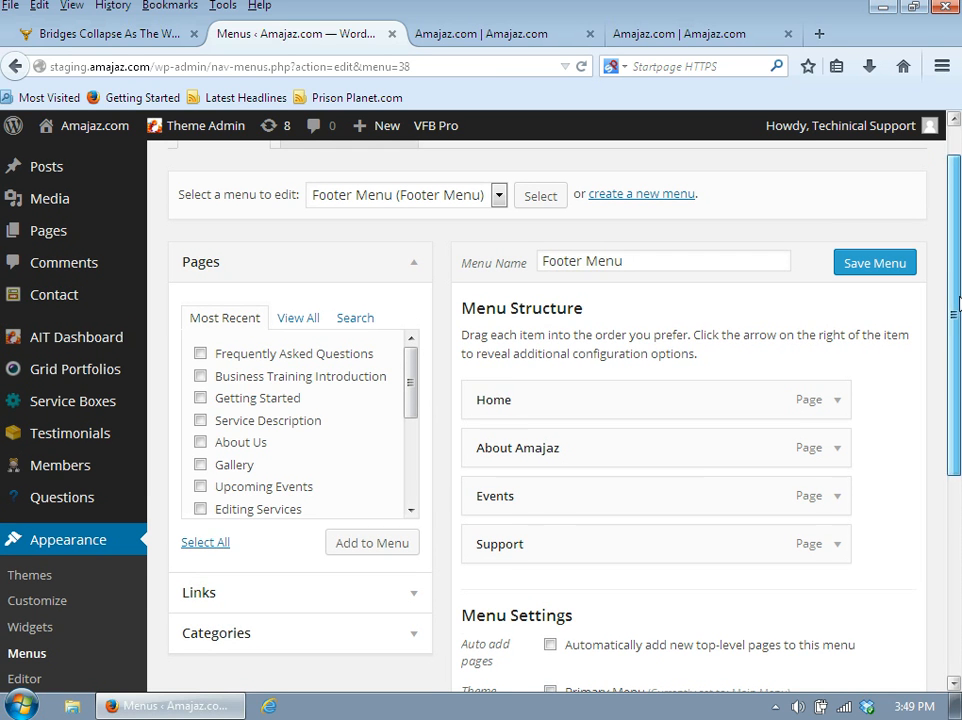
scroll(957, 303, up, 1)
mouse_move(57, 221)
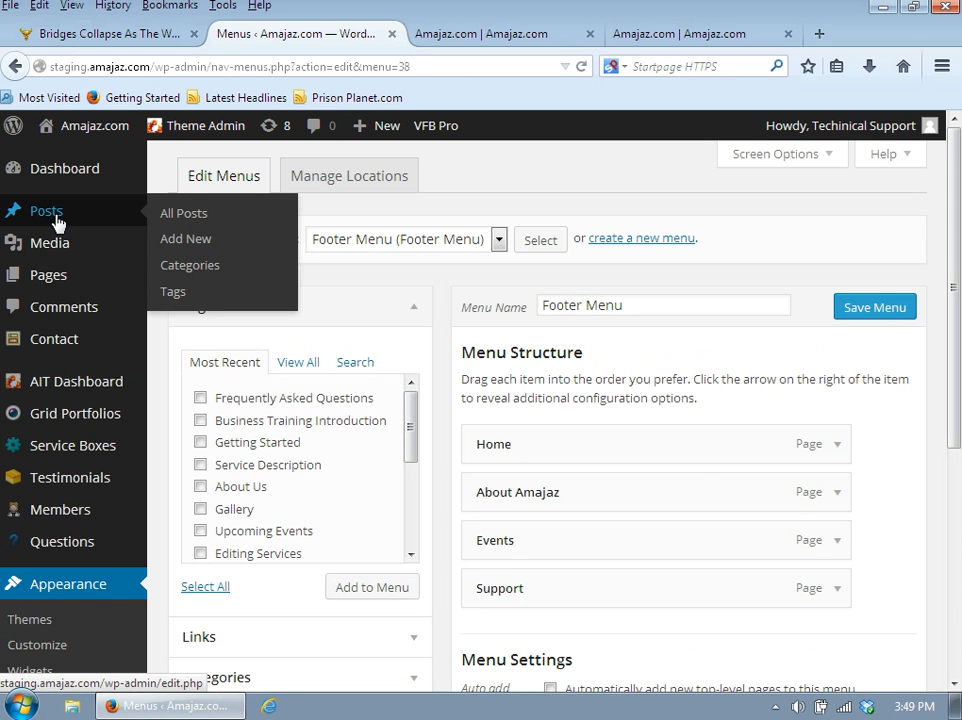
click(180, 215)
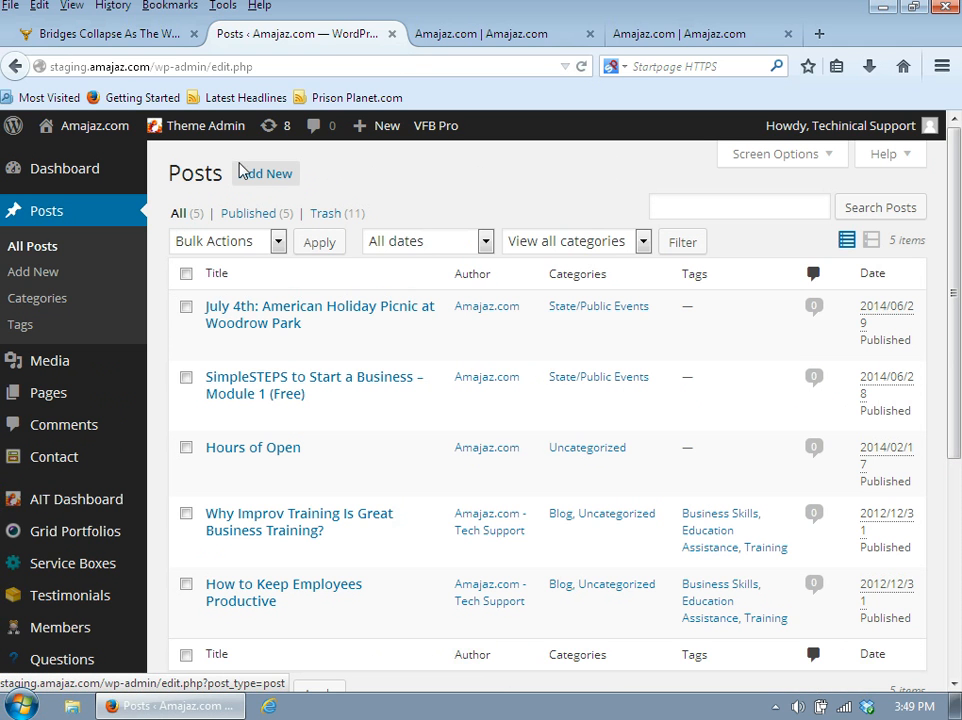
Open the Blog page on the live site and look through its posts
click(467, 37)
click(297, 301)
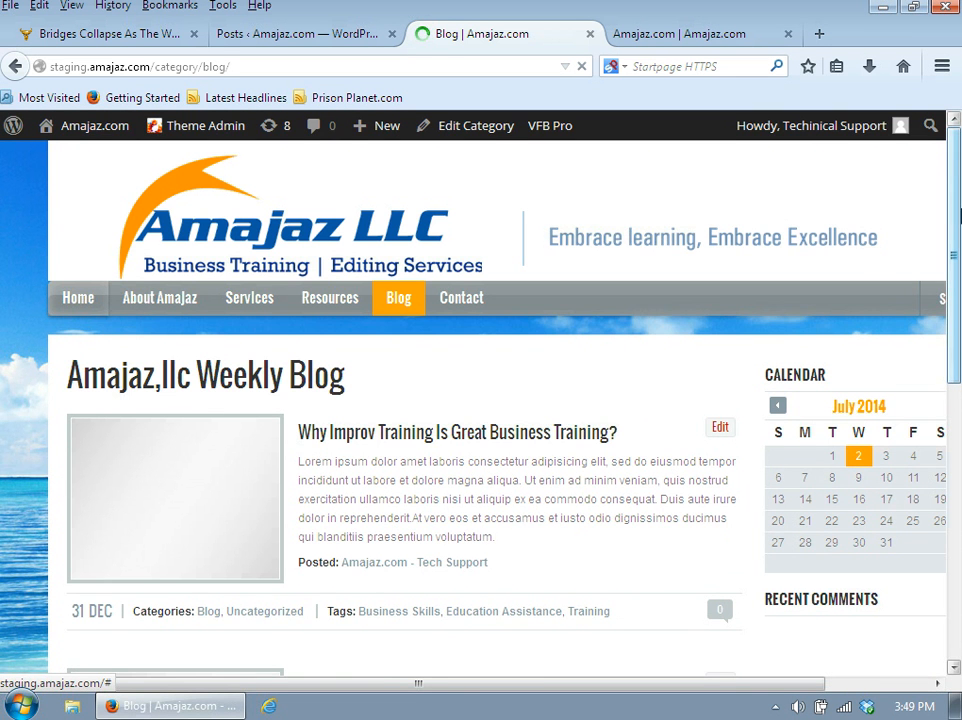
drag(958, 213, 955, 480)
scroll(539, 439, up, 10)
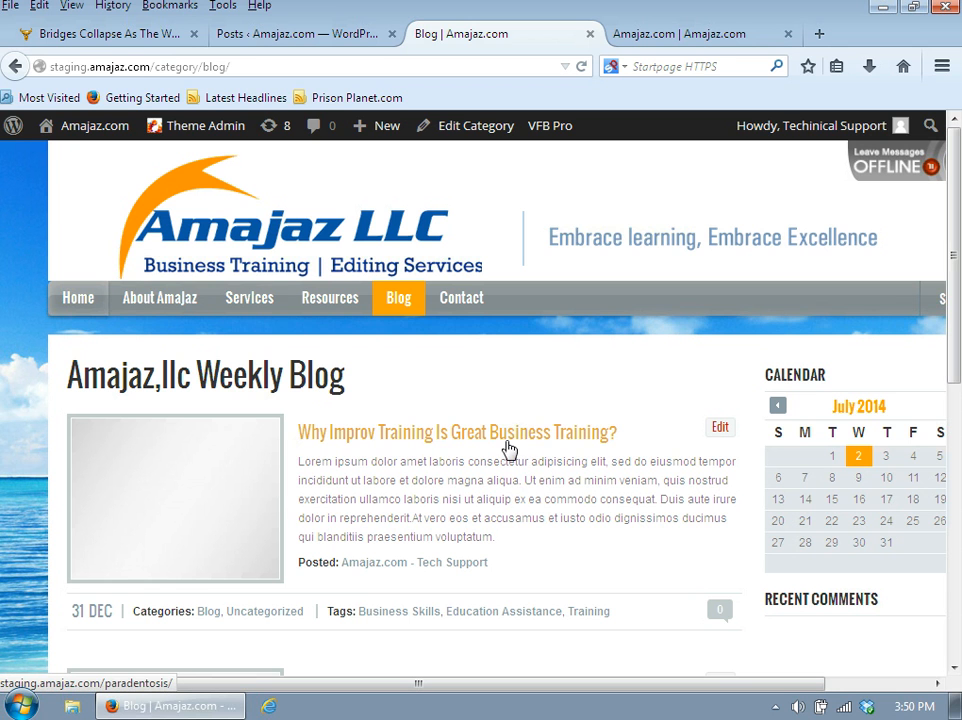
Edit the post "Why Improv Training Is Great Business Training?", changing "Improv" to "Improve" in the title, and update the post
click(333, 42)
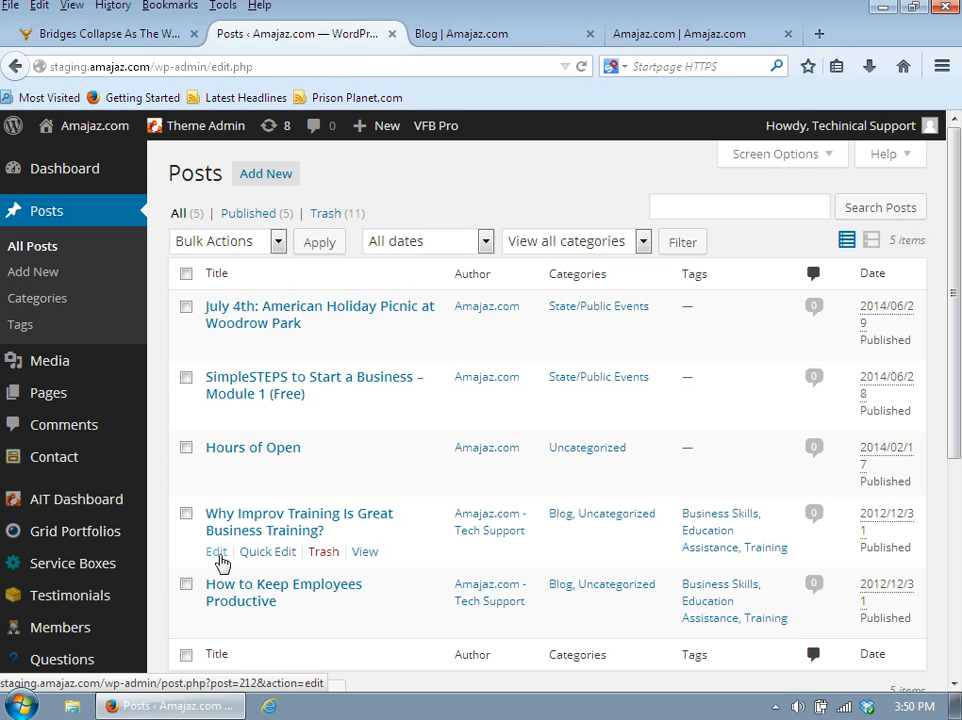
click(217, 553)
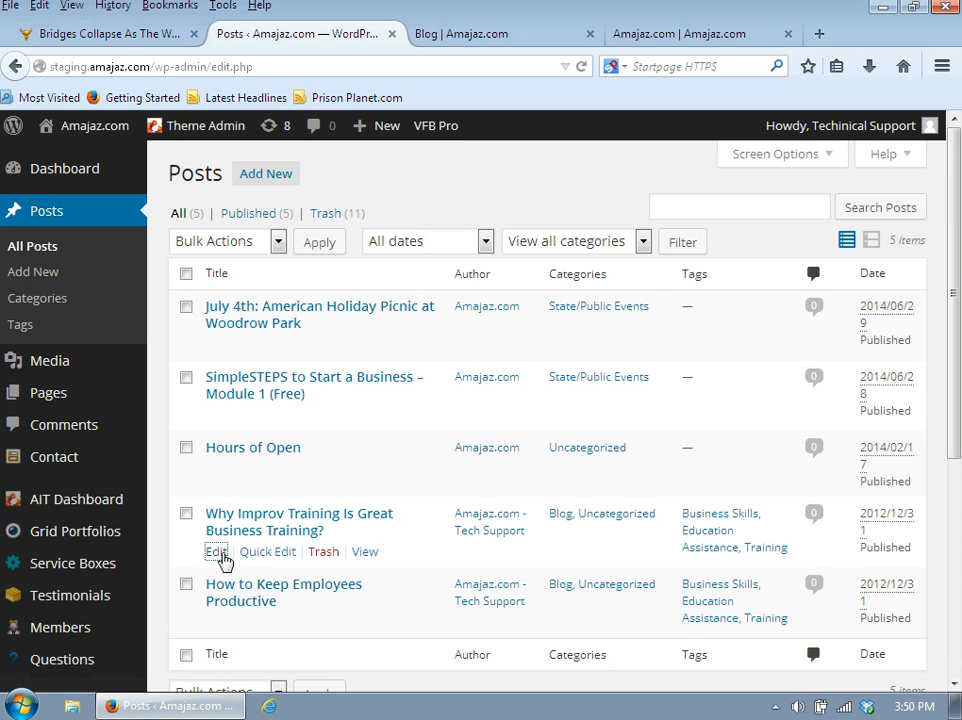
click(217, 553)
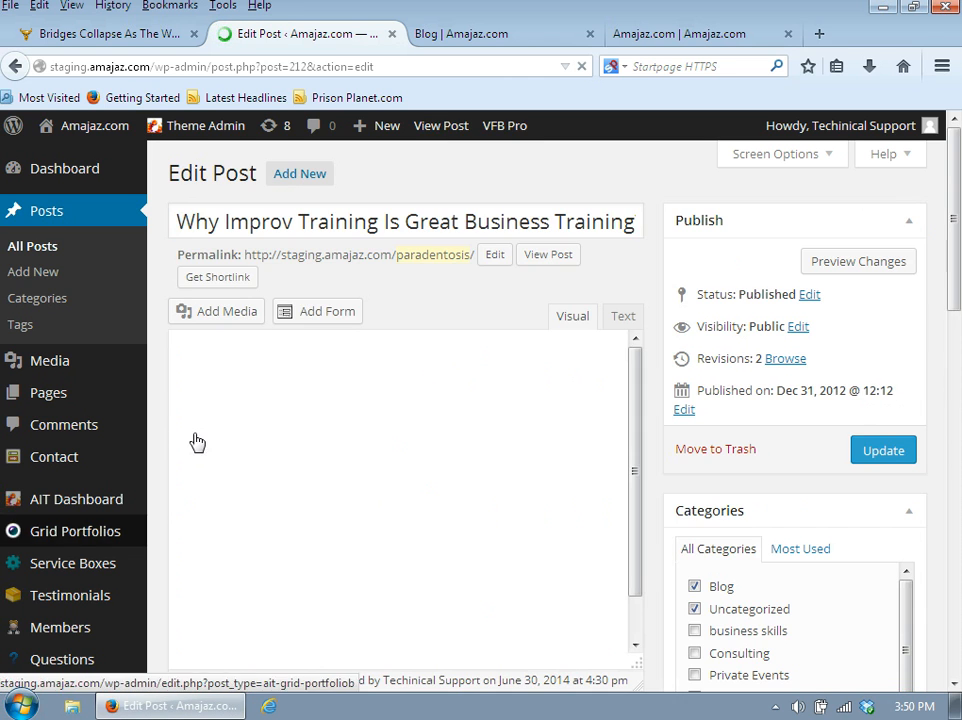
click(295, 218)
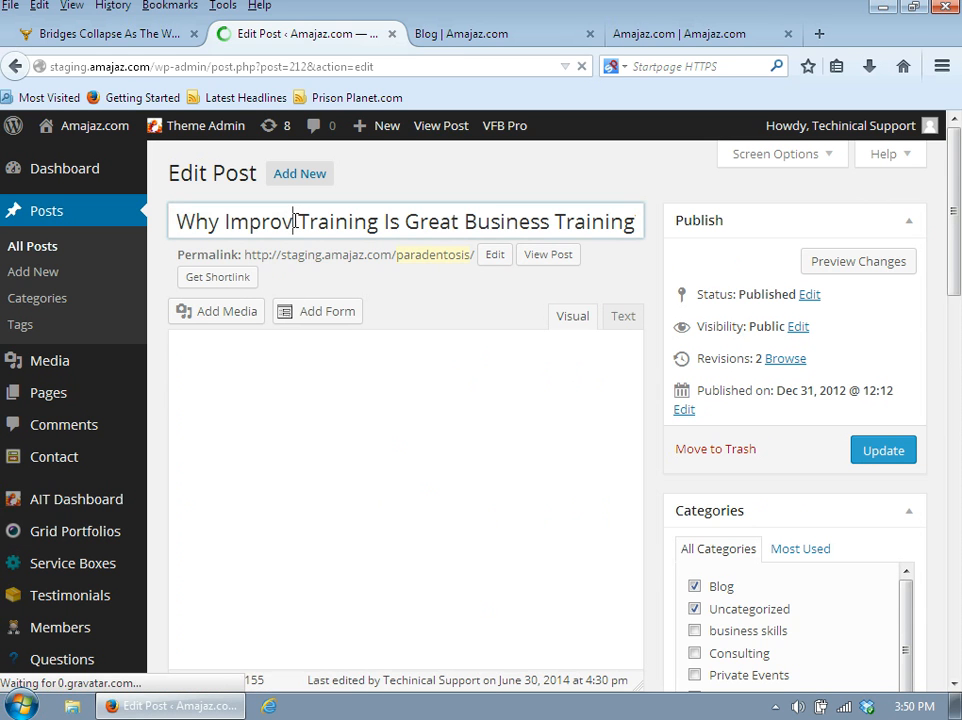
text(e)
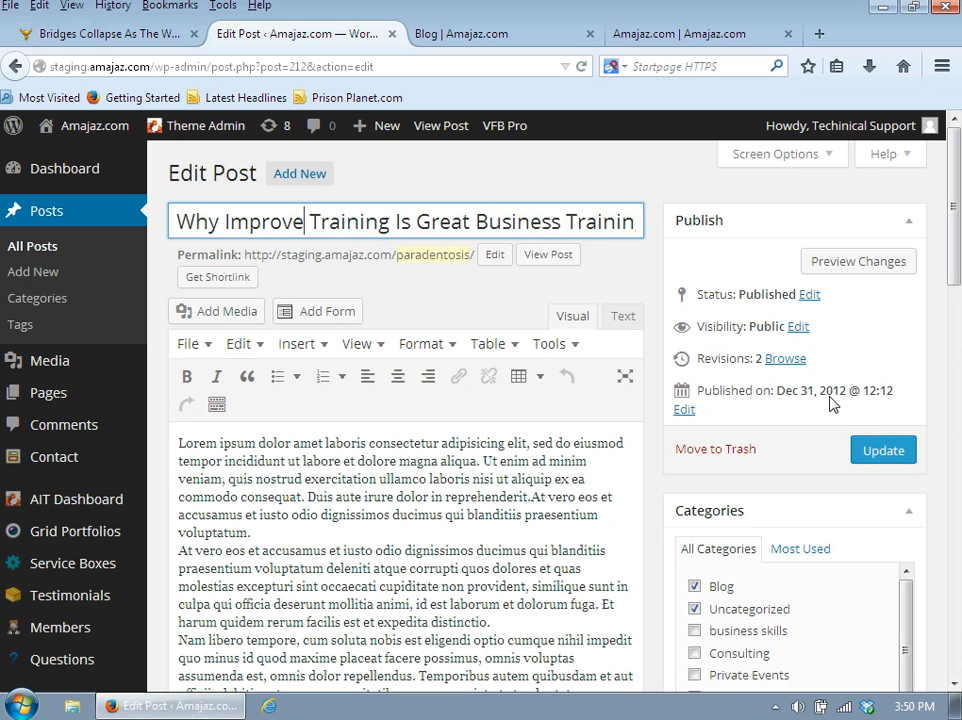
click(886, 450)
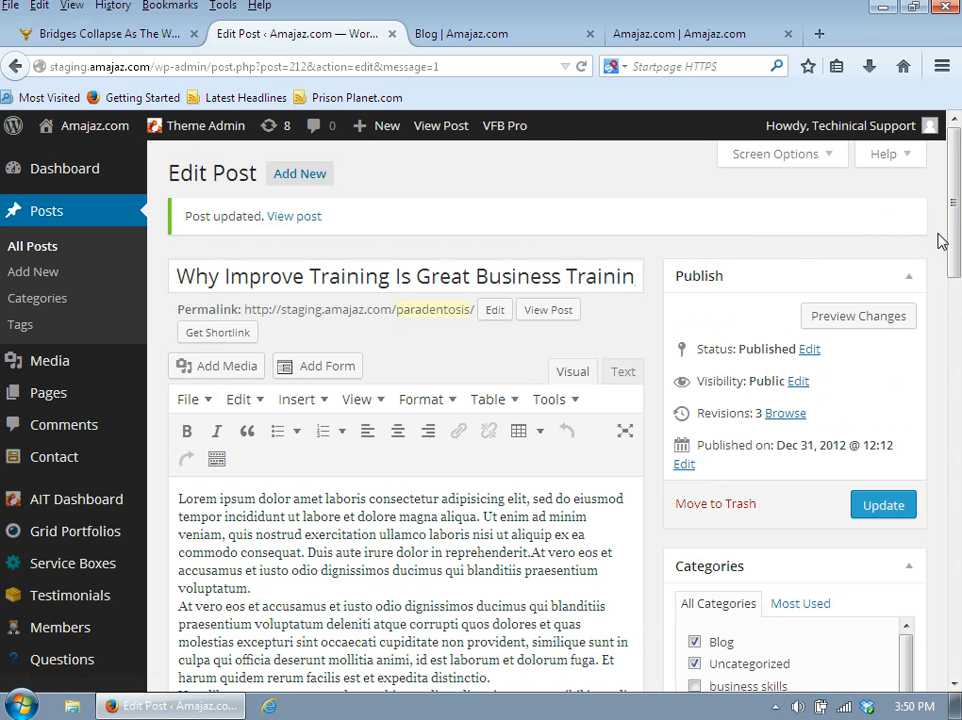
Check which categories are assigned to the edited post
scroll(955, 218, down, 4)
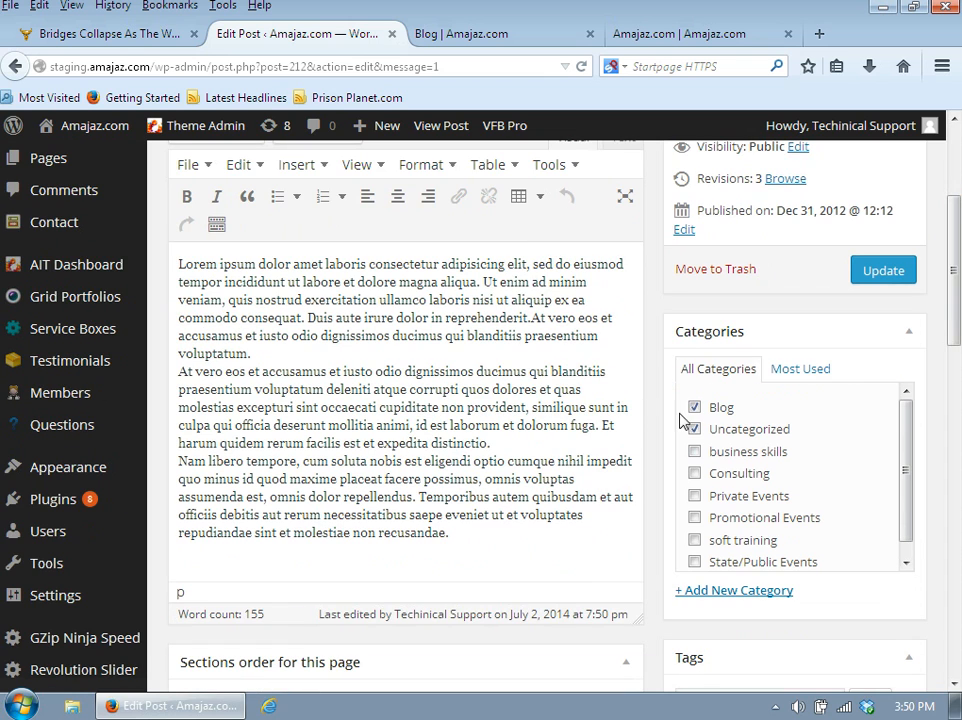
click(695, 429)
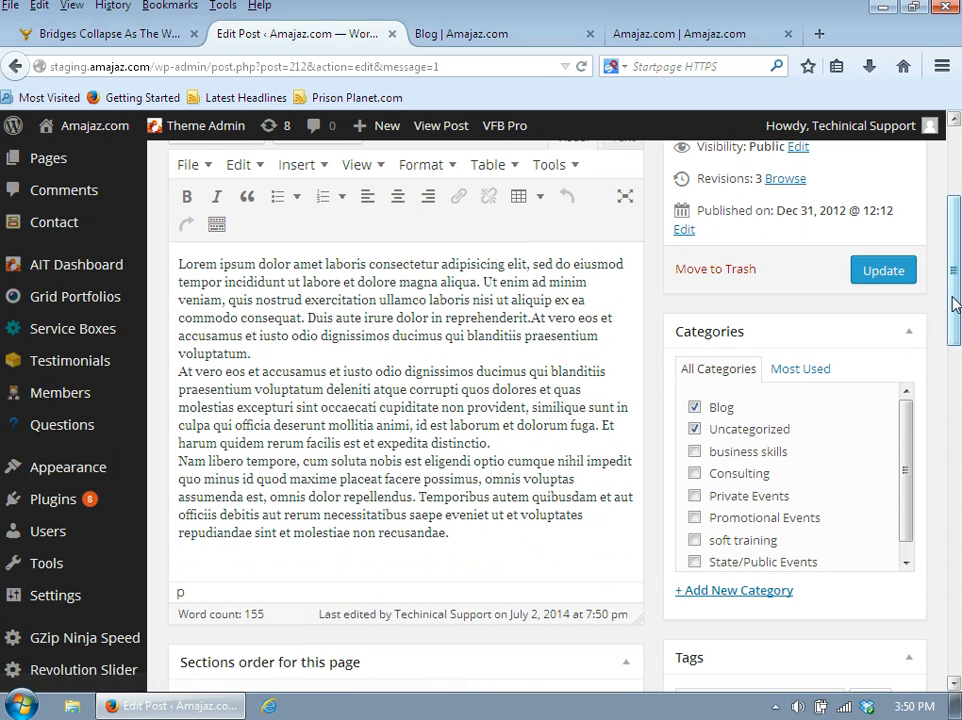
drag(947, 301, 953, 226)
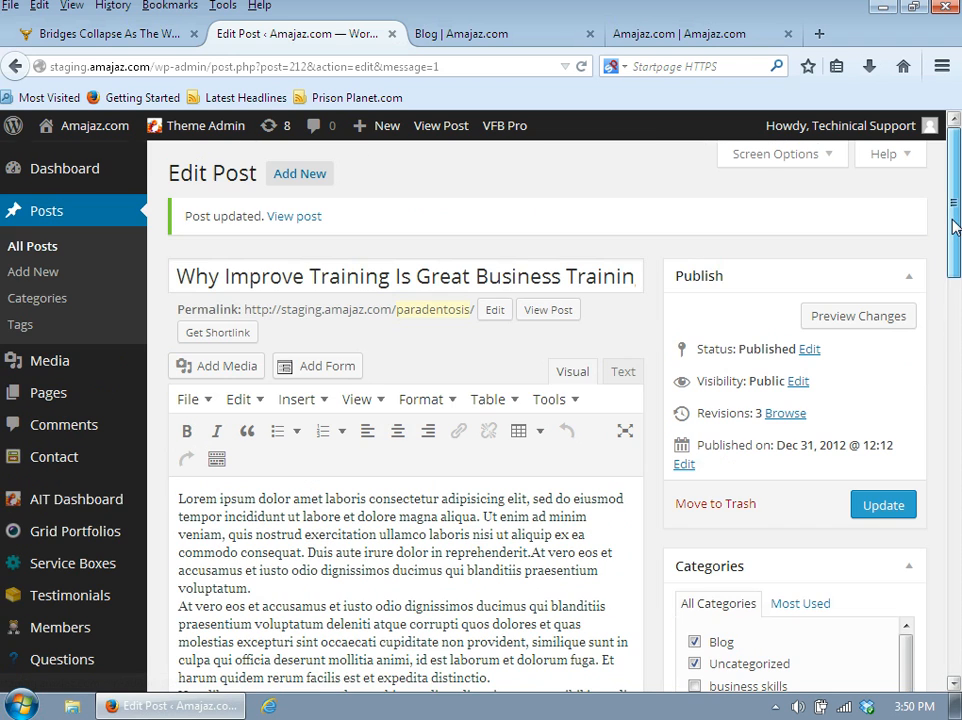
Open the post Categories screen in a separate browser tab and review the category list
right_click(37, 309)
click(113, 316)
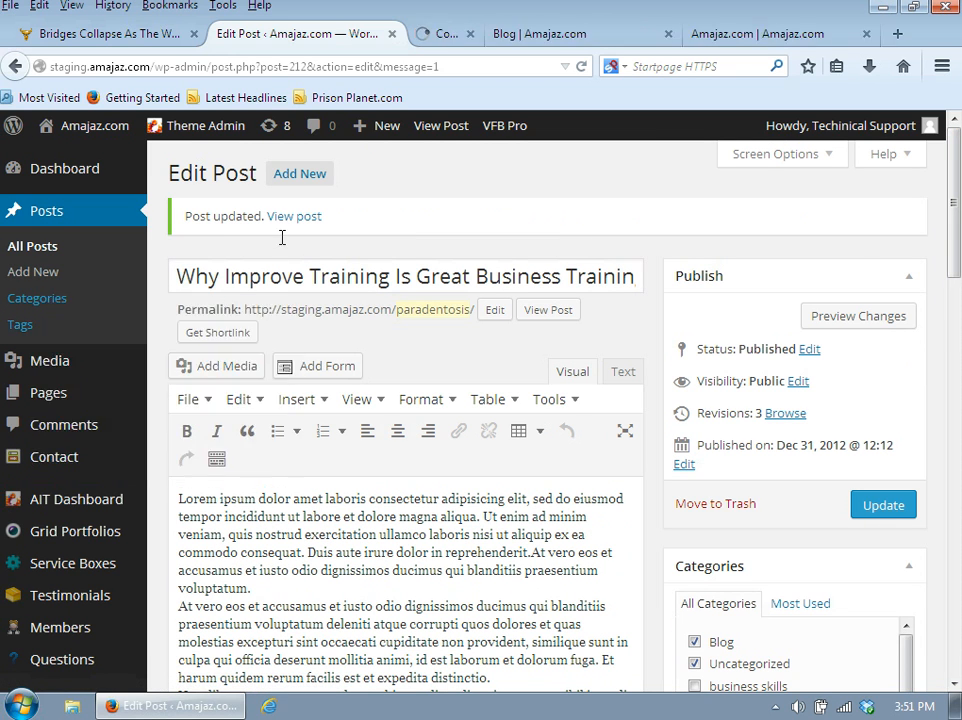
click(476, 40)
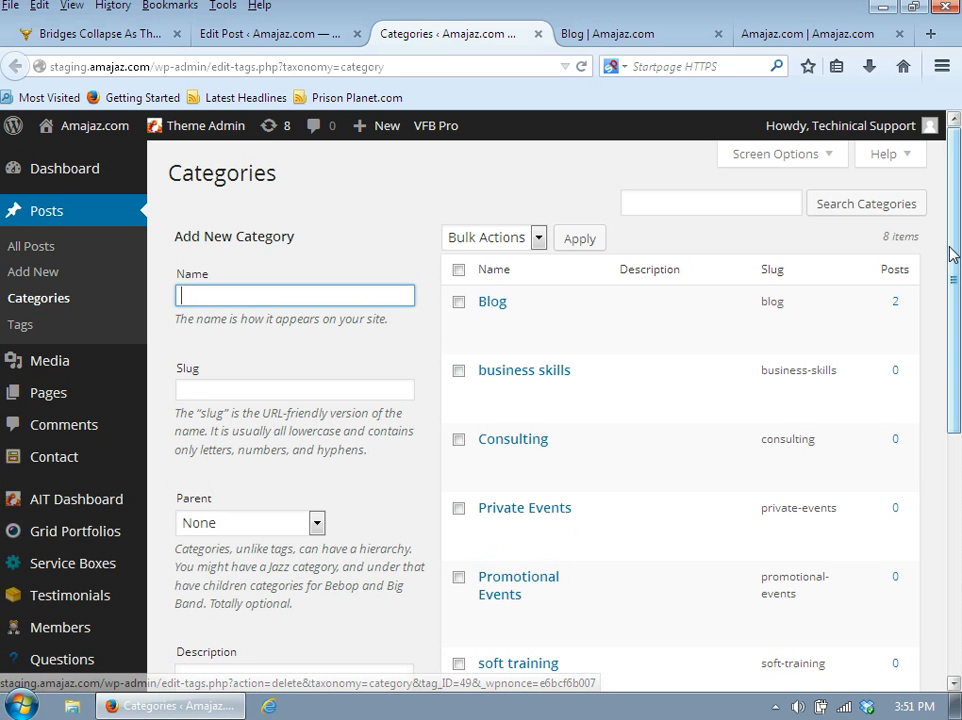
mouse_move(954, 274)
mouse_down()
mouse_move(955, 416)
mouse_move(957, 258)
mouse_up()
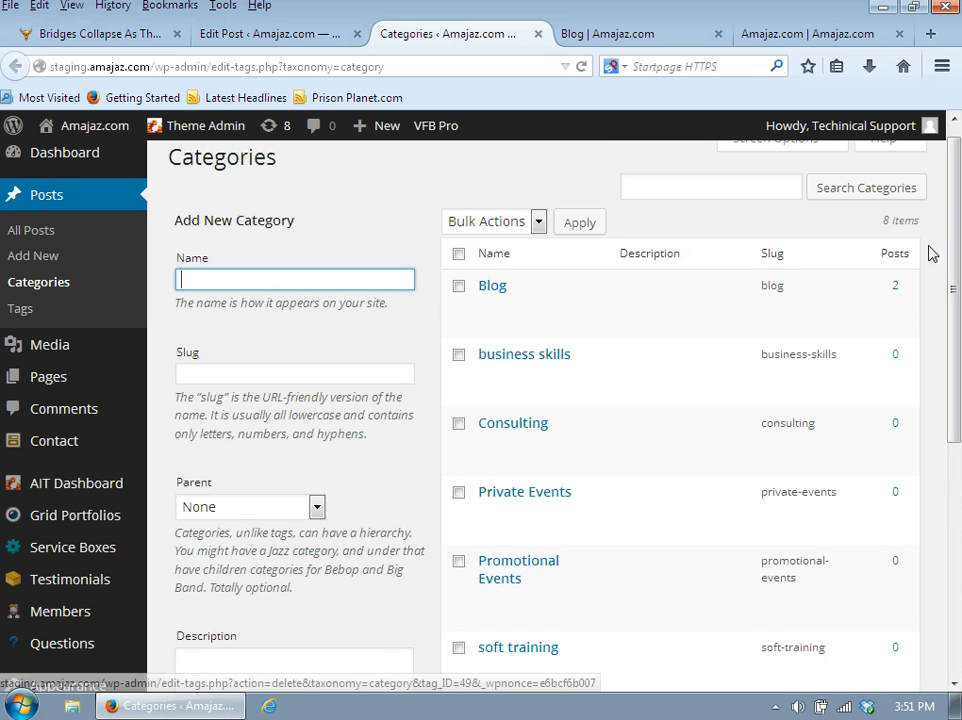
Compare the category list in the admin with the Blog category page on the live site
click(646, 36)
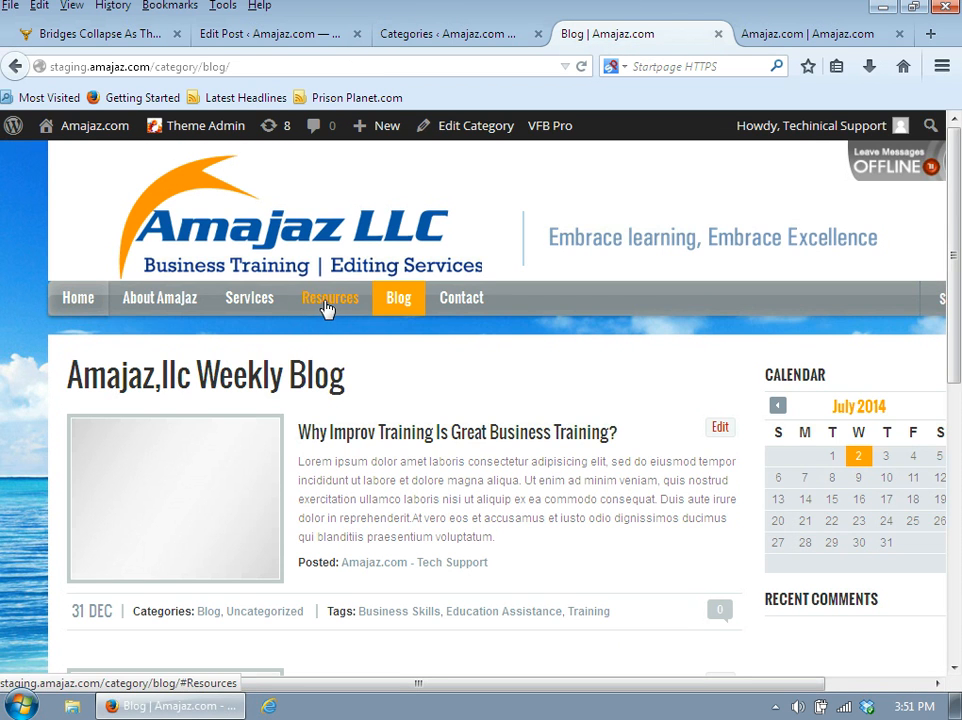
click(436, 36)
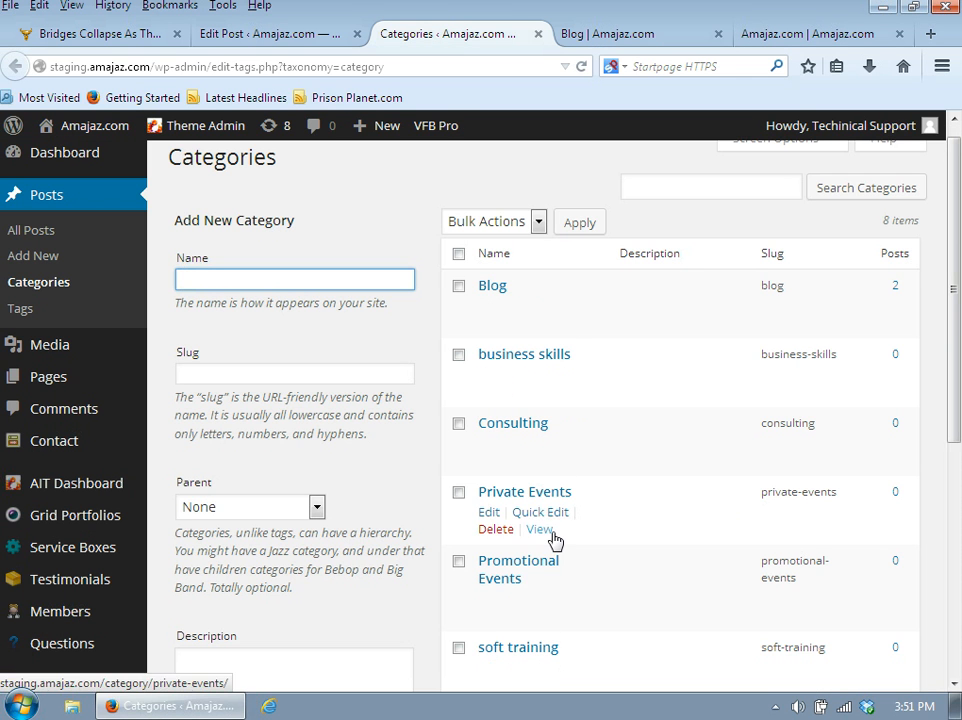
click(645, 40)
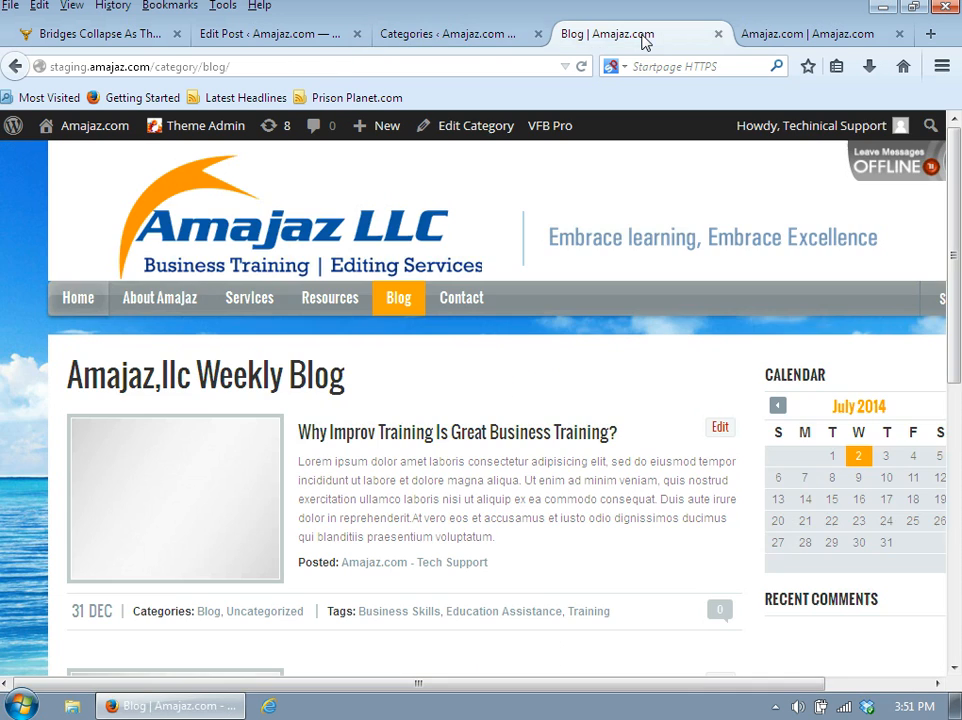
Review the categories assigned to the edited post and compare them with the live site's Blog category page
click(279, 39)
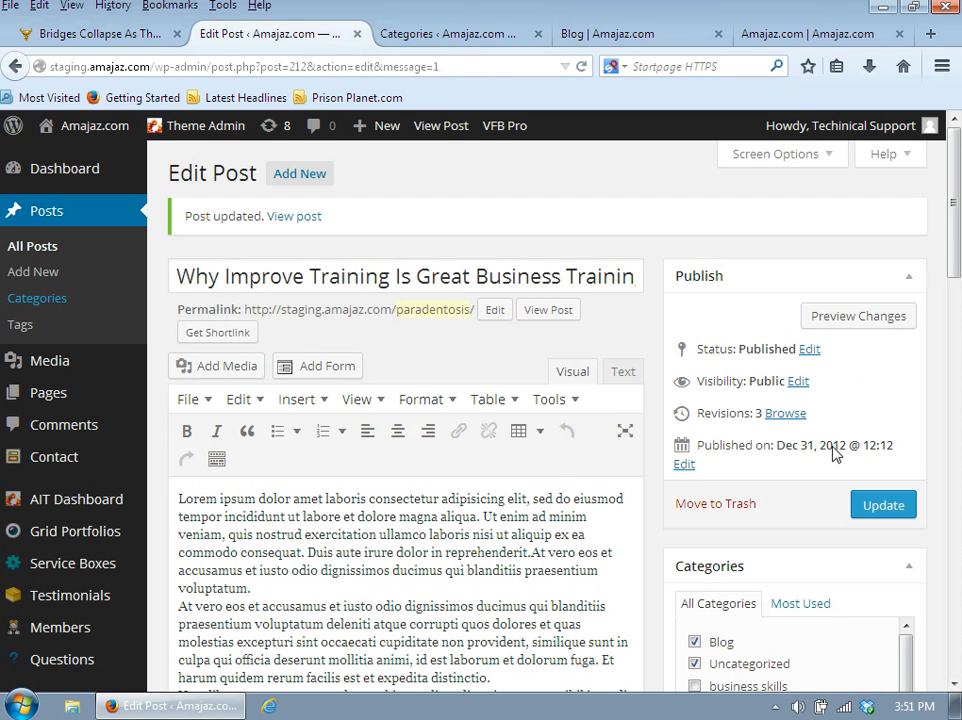
scroll(800, 380, down, 8)
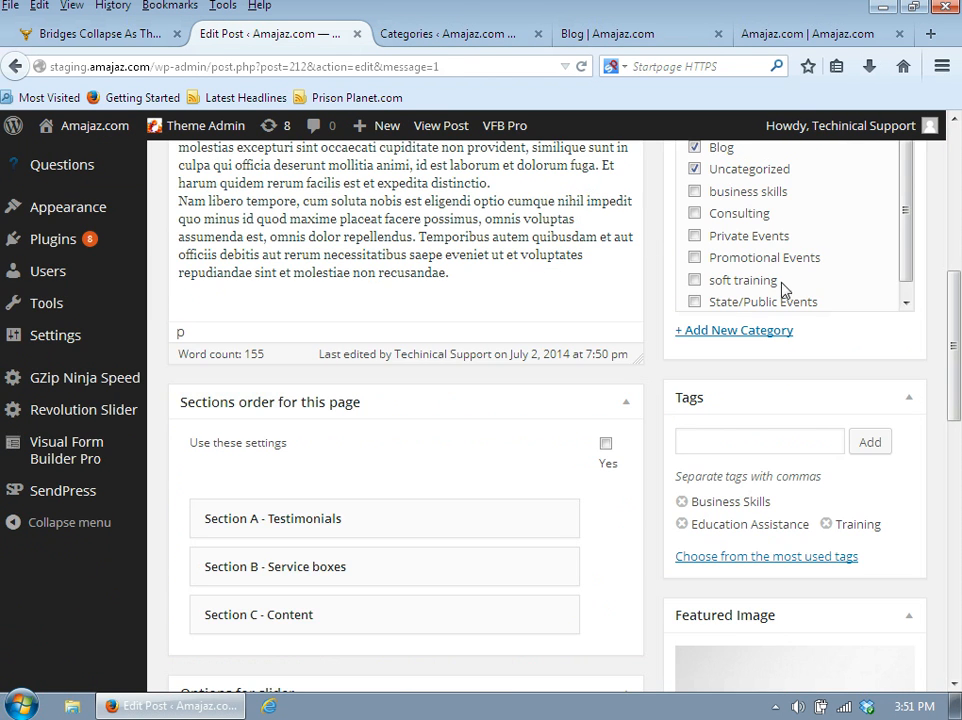
drag(953, 337, 911, 376)
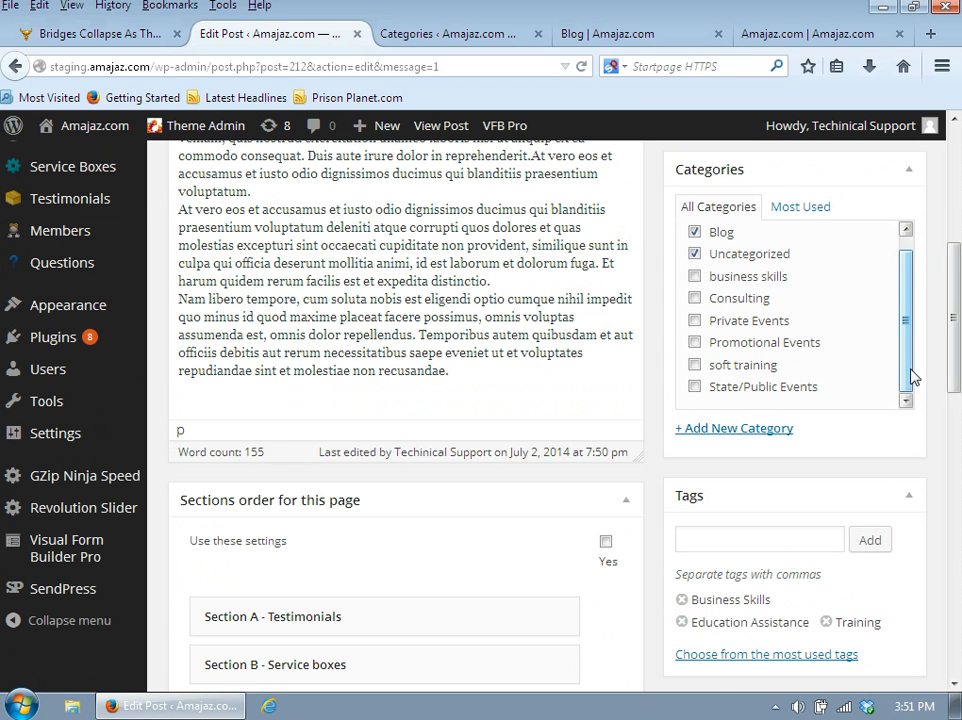
drag(955, 326, 955, 225)
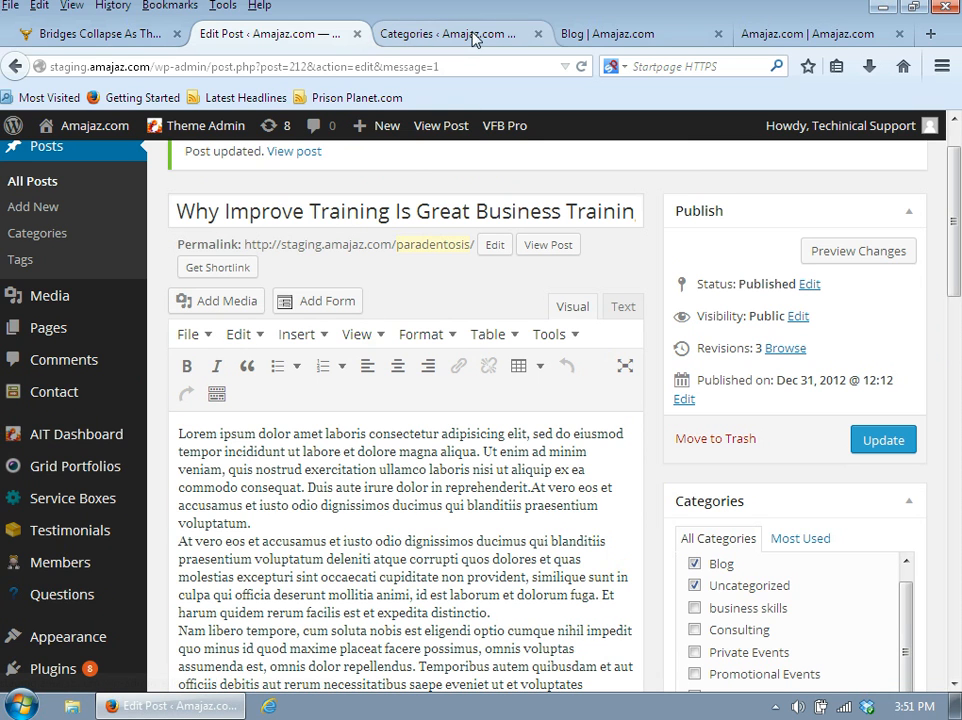
click(597, 36)
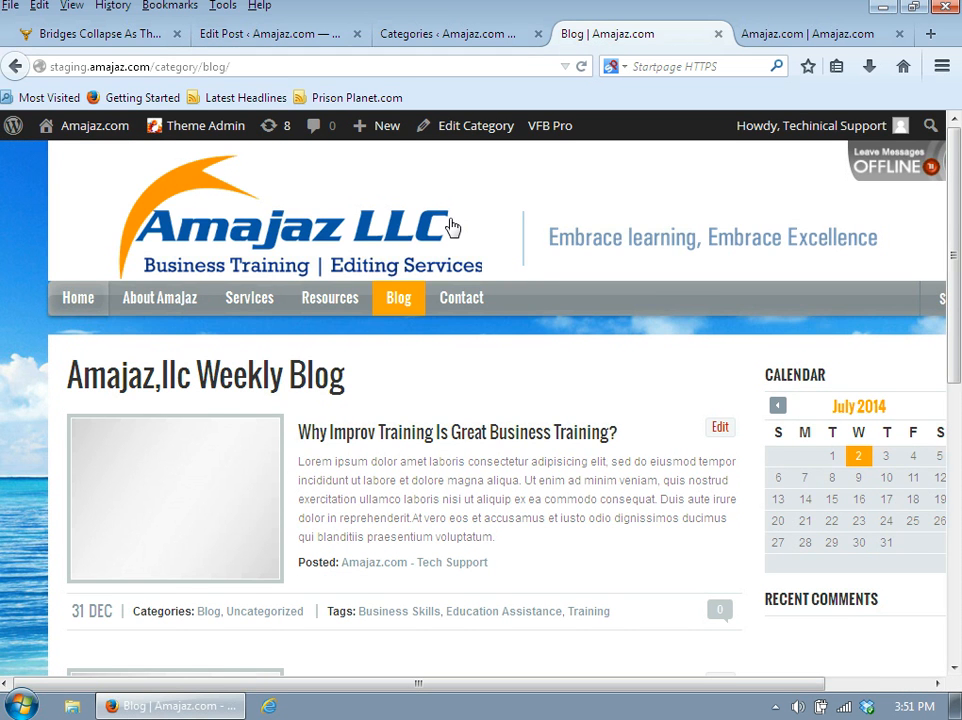
Load the list of all posts in the admin and open the Events page from the live site's footer menu
click(268, 36)
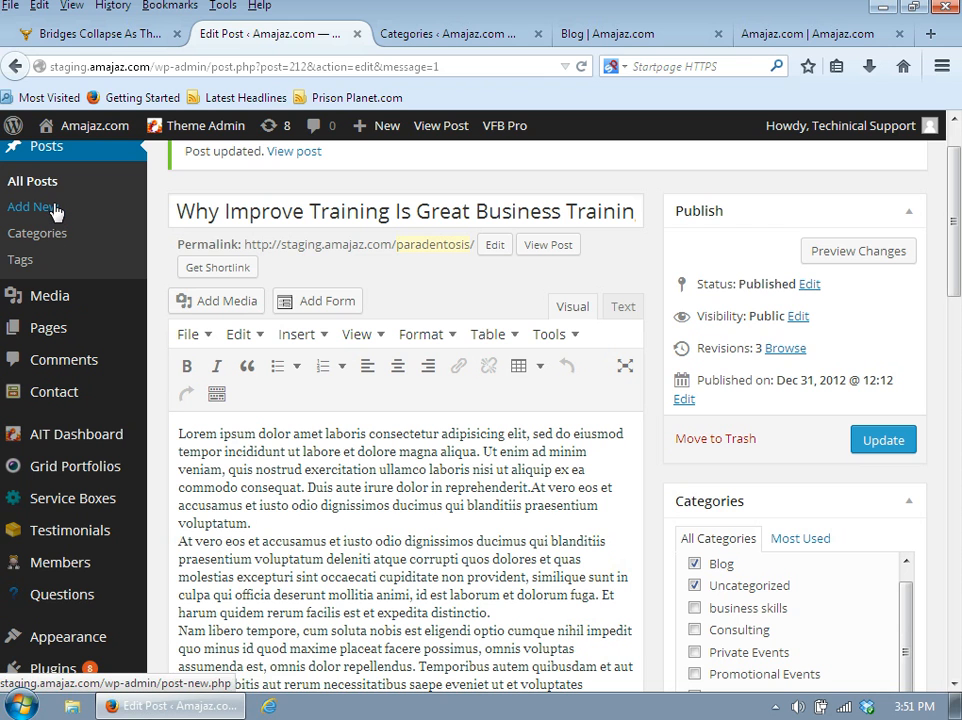
click(33, 181)
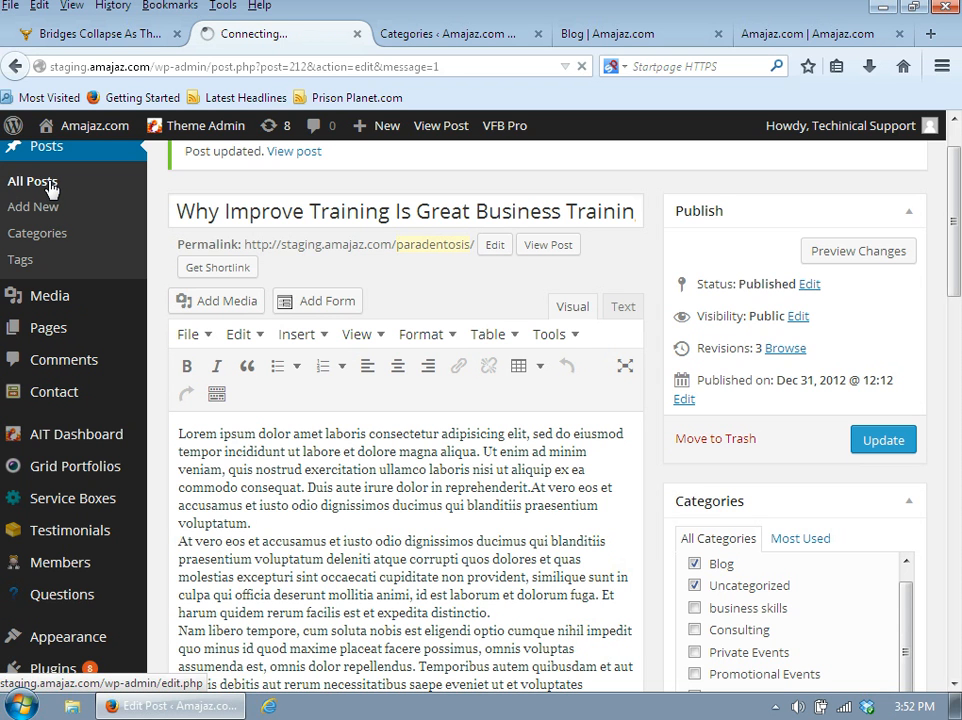
click(657, 38)
scroll(955, 617, down, 10)
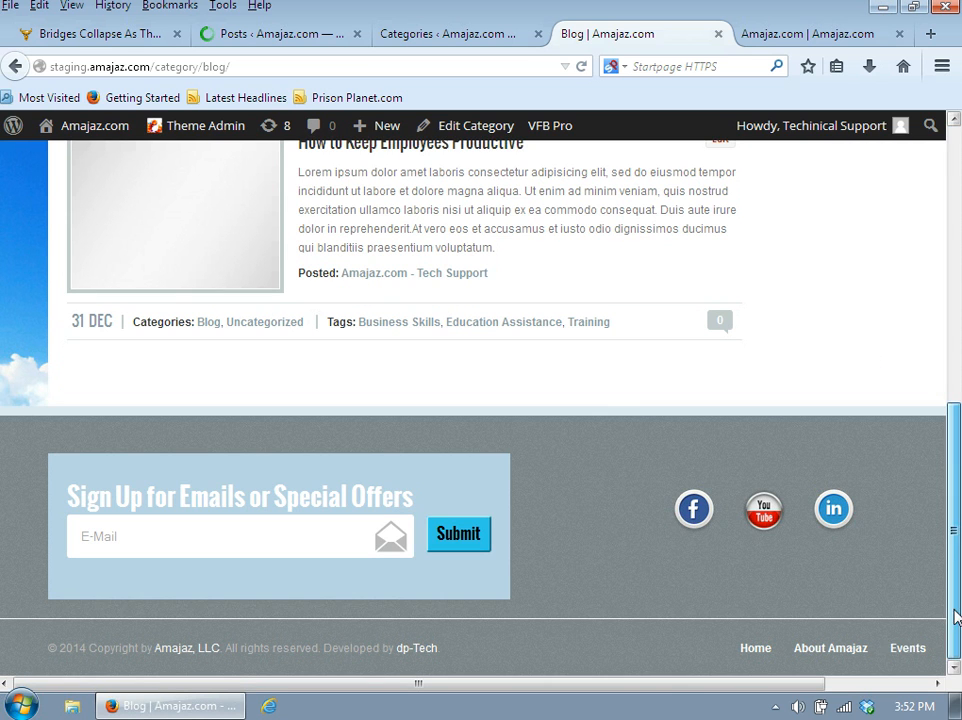
click(910, 650)
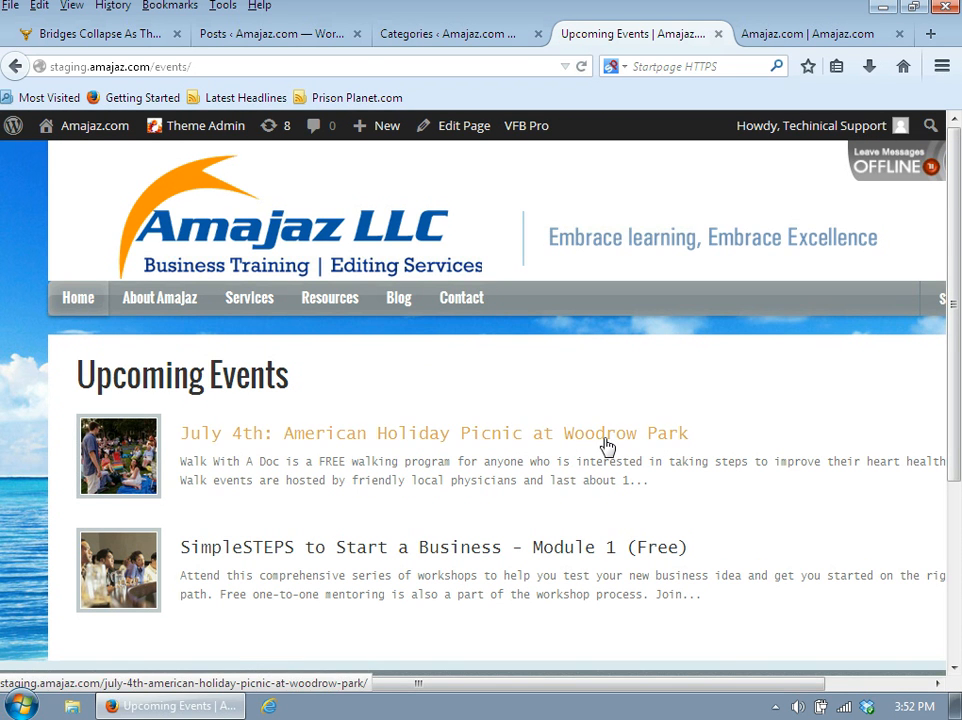
Open the post "July 4th: American Holiday Picnic at Woodrow Park" for editing and check its assigned categories
click(306, 36)
click(217, 345)
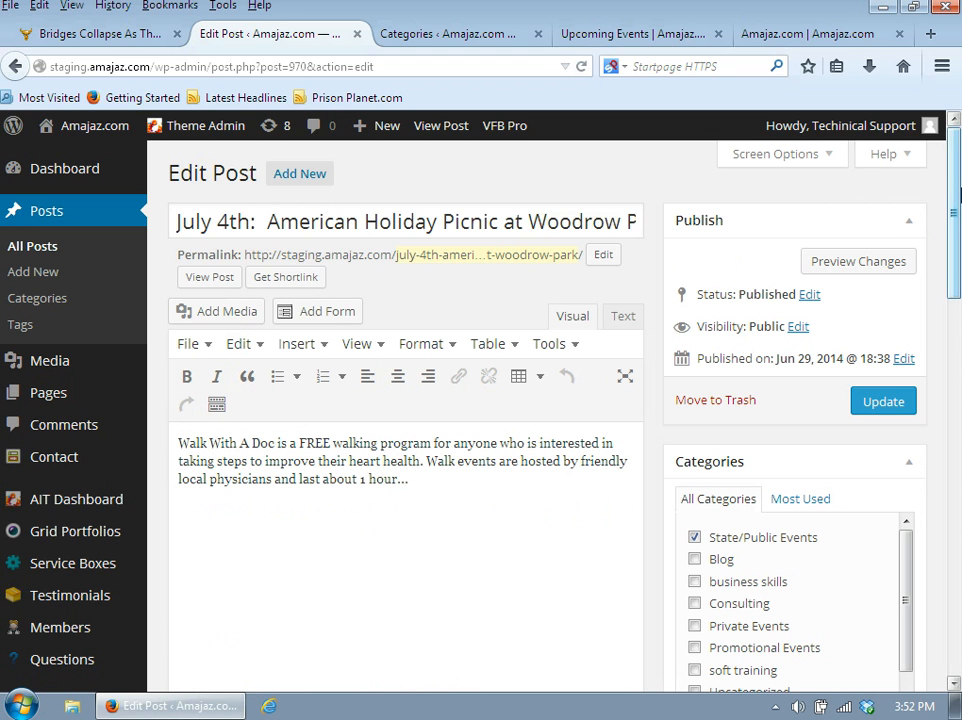
scroll(955, 200, down, 1)
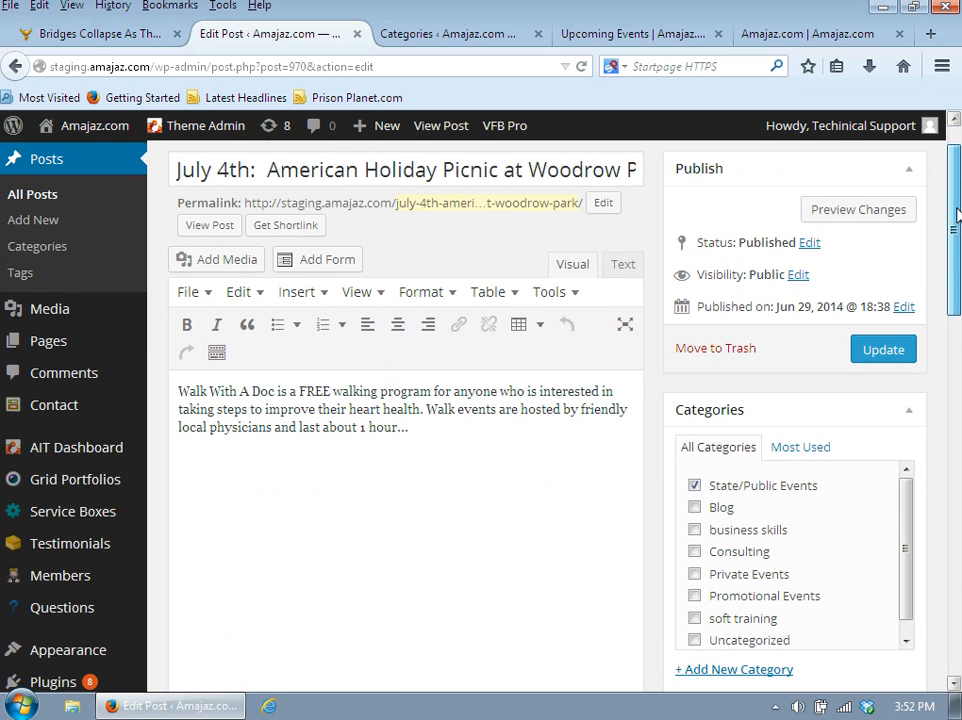